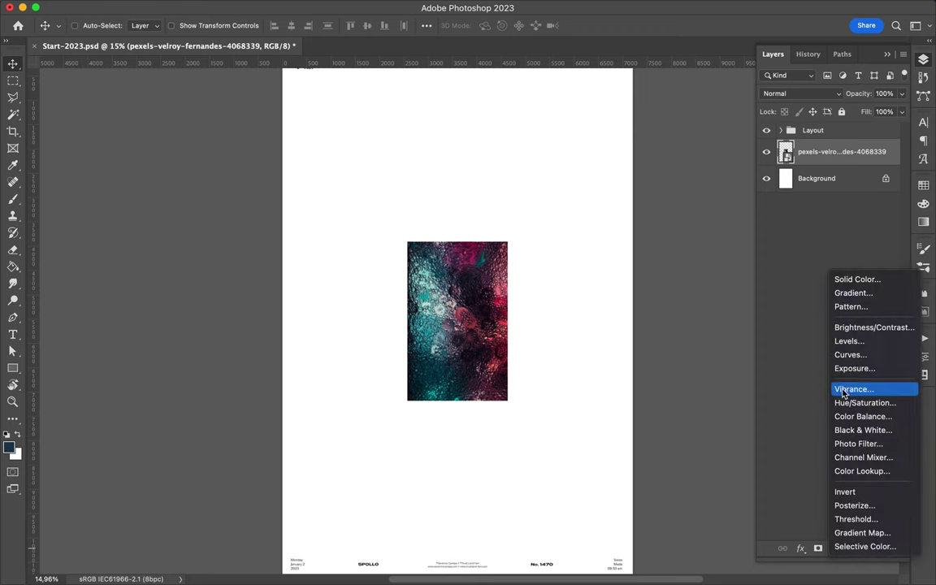
Step: Desaturate the photo with Hue/Saturation and Liquify-warp it into a hooked S-shaped swoosh
{"action": "left_click", "coordinate": [864, 403]}
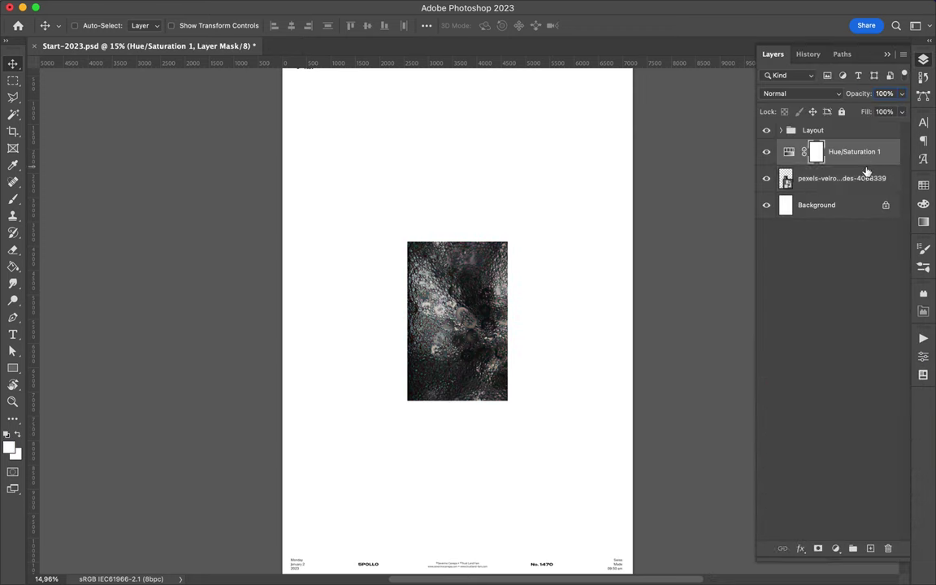
{"action": "left_click", "coordinate": [324, 8]}
{"action": "left_click", "coordinate": [329, 131]}
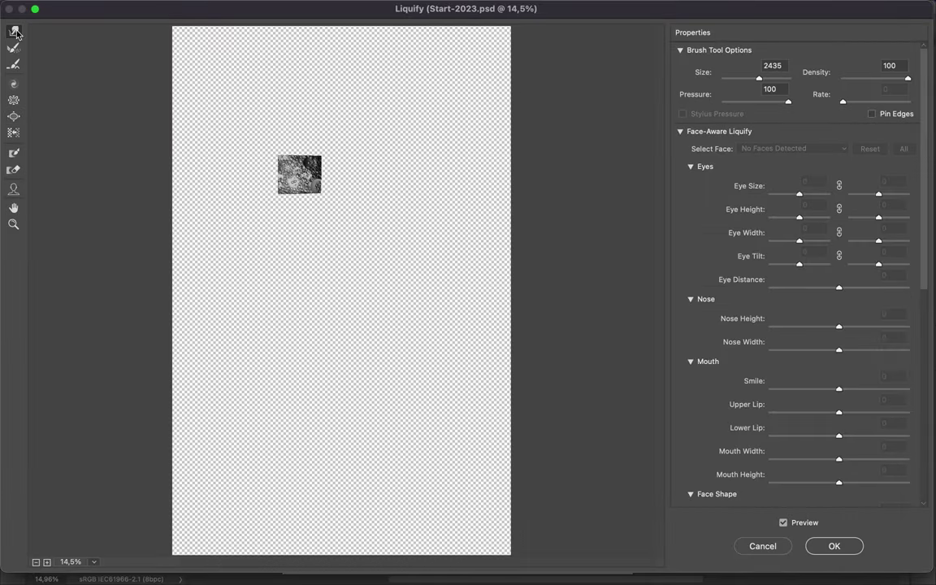
{"action": "mouse_move", "coordinate": [335, 171]}
{"action": "left_mouse_down"}
{"action": "mouse_move", "coordinate": [443, 209]}
{"action": "mouse_move", "coordinate": [407, 214]}
{"action": "left_mouse_up"}
{"action": "mouse_move", "coordinate": [311, 277]}
{"action": "left_mouse_down"}
{"action": "mouse_move", "coordinate": [471, 360]}
{"action": "mouse_move", "coordinate": [365, 398]}
{"action": "left_mouse_up"}
{"action": "mouse_move", "coordinate": [241, 169]}
{"action": "left_mouse_down"}
{"action": "mouse_move", "coordinate": [208, 156]}
{"action": "mouse_move", "coordinate": [235, 226]}
{"action": "mouse_move", "coordinate": [224, 163]}
{"action": "mouse_move", "coordinate": [288, 201]}
{"action": "mouse_move", "coordinate": [447, 100]}
{"action": "mouse_move", "coordinate": [423, 130]}
{"action": "mouse_move", "coordinate": [372, 272]}
{"action": "left_mouse_up"}
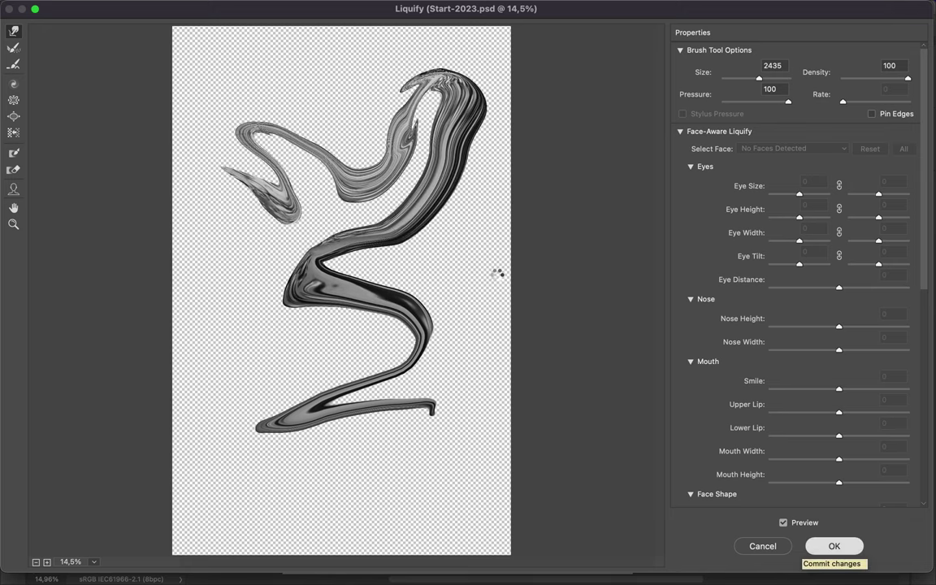
{"action": "left_click", "coordinate": [833, 546]}
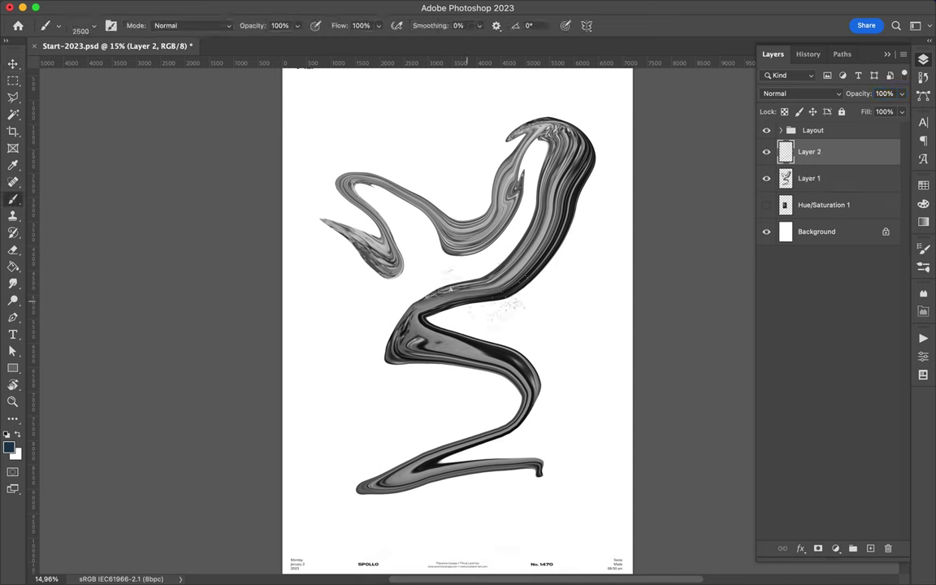
Step: Paint large green strokes over the swoosh, then undo them
{"action": "right_click", "coordinate": [449, 289]}
{"action": "left_click", "coordinate": [358, 245]}
{"action": "left_click", "coordinate": [9, 447]}
{"action": "left_click", "coordinate": [583, 159]}
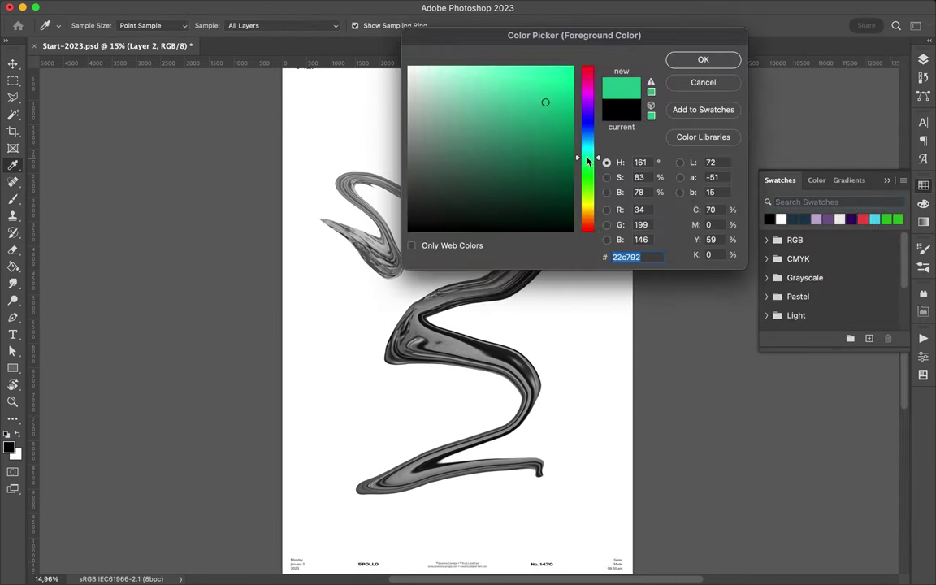
{"action": "left_click", "coordinate": [673, 58]}
{"action": "mouse_move", "coordinate": [340, 255]}
{"action": "left_mouse_down"}
{"action": "mouse_move", "coordinate": [356, 226]}
{"action": "mouse_move", "coordinate": [455, 208]}
{"action": "mouse_move", "coordinate": [447, 359]}
{"action": "mouse_move", "coordinate": [439, 325]}
{"action": "mouse_move", "coordinate": [557, 166]}
{"action": "left_mouse_up"}
{"action": "key", "text": "ctrl+z"}
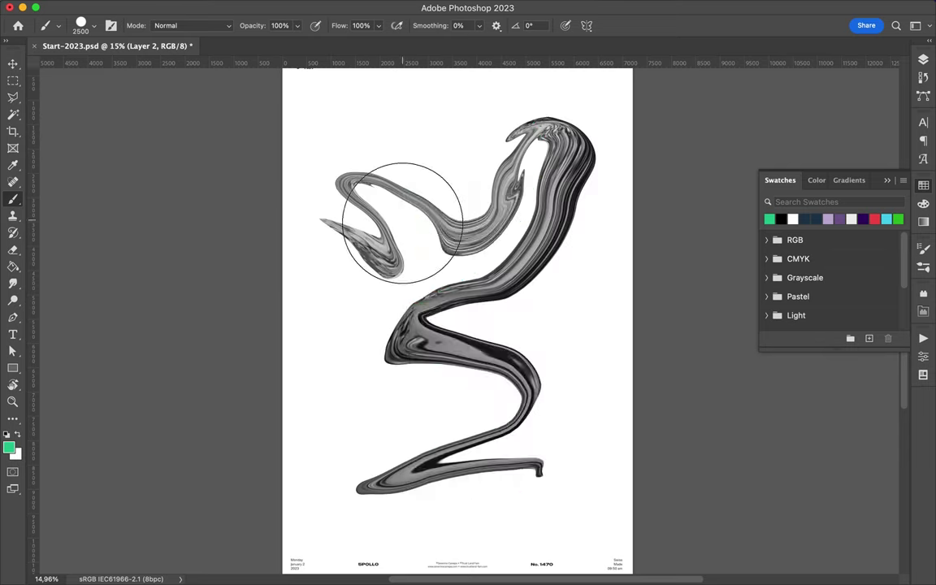
Step: Enlarge the brush to about 1040 px and repaint green over the upper and lower swoosh
{"action": "right_click", "coordinate": [541, 223]}
{"action": "key", "text": "Return"}
{"action": "left_click_drag", "start_coordinate": [309, 220], "coordinate": [398, 256]}
{"action": "mouse_move", "coordinate": [455, 244]}
{"action": "left_mouse_down"}
{"action": "mouse_move", "coordinate": [487, 215]}
{"action": "mouse_move", "coordinate": [500, 183]}
{"action": "left_mouse_up"}
{"action": "mouse_move", "coordinate": [402, 333]}
{"action": "left_mouse_down"}
{"action": "mouse_move", "coordinate": [520, 390]}
{"action": "mouse_move", "coordinate": [382, 473]}
{"action": "left_mouse_up"}
Step: Paint an olive-yellow dot and diagonal stroke across the middle of the swoosh
{"action": "left_click", "coordinate": [9, 447]}
{"action": "left_click_drag", "start_coordinate": [587, 195], "coordinate": [586, 250]}
{"action": "left_click", "coordinate": [716, 59]}
{"action": "left_click", "coordinate": [402, 351]}
{"action": "left_click_drag", "start_coordinate": [418, 308], "coordinate": [546, 235]}
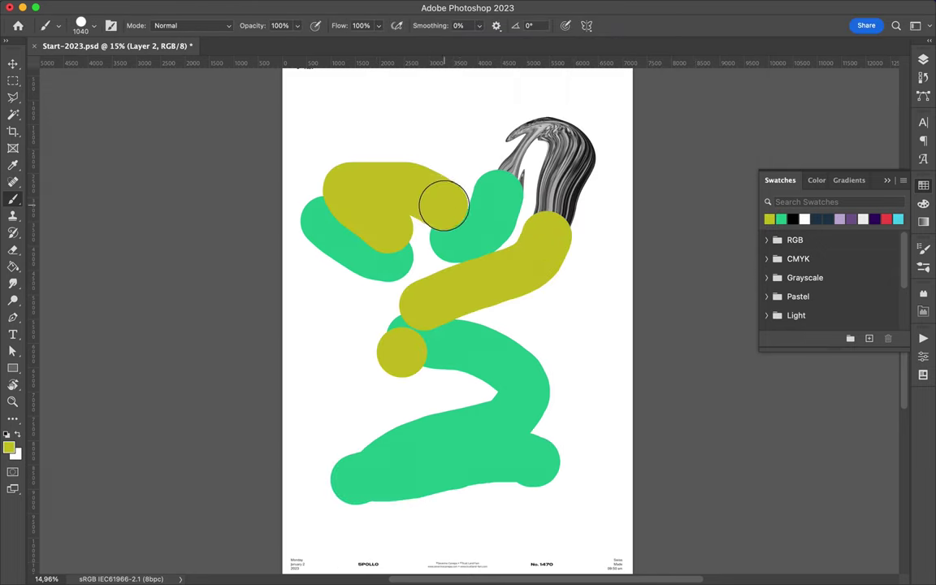
Step: Paint deep purple over the swoosh's upper-right end and bottom curve
{"action": "left_click", "coordinate": [9, 446]}
{"action": "left_click", "coordinate": [587, 94]}
{"action": "left_click", "coordinate": [542, 100]}
{"action": "left_click", "coordinate": [702, 58]}
{"action": "left_click_drag", "start_coordinate": [514, 167], "coordinate": [559, 183]}
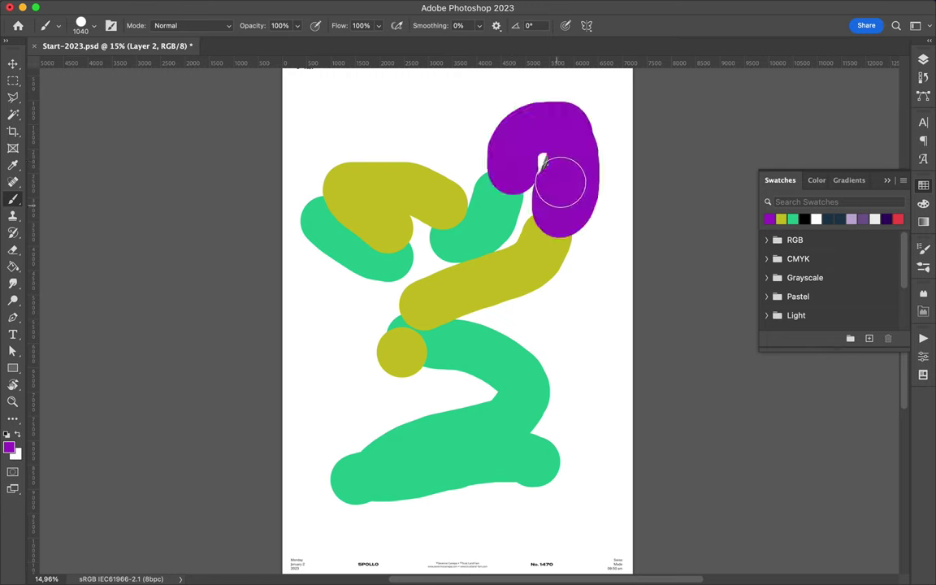
{"action": "left_click_drag", "start_coordinate": [387, 473], "coordinate": [451, 467]}
{"action": "left_click", "coordinate": [9, 446]}
Step: Switch the painting colour to crimson and start a Gaussian Blur on the paint layer
{"action": "left_click", "coordinate": [587, 78]}
{"action": "left_click", "coordinate": [702, 58]}
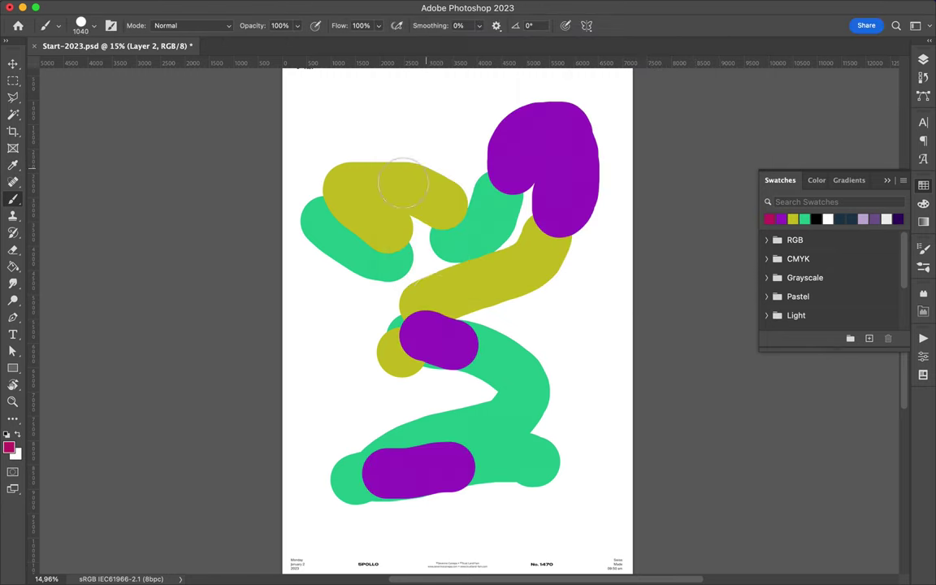
{"action": "left_click", "coordinate": [299, 7]}
{"action": "left_click", "coordinate": [512, 294]}
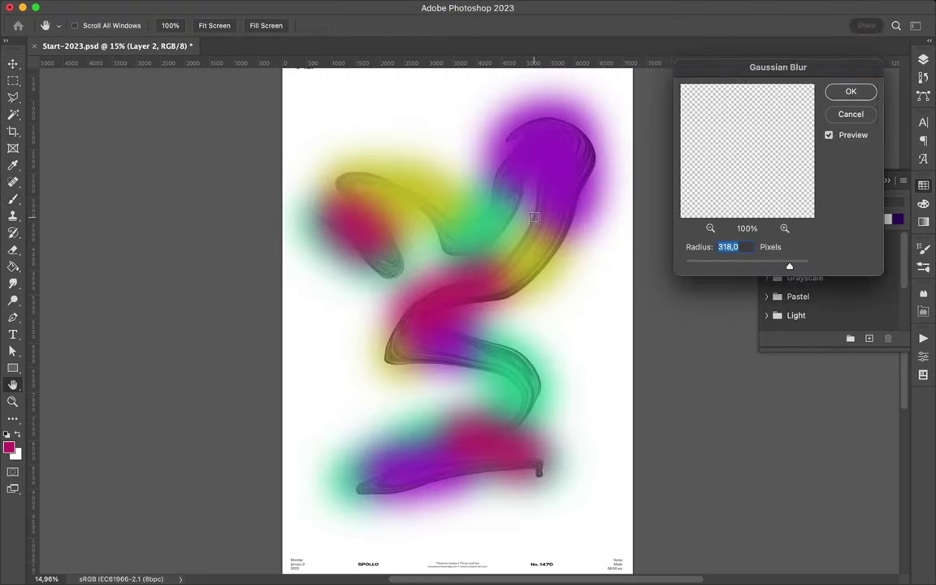
Step: Blur the paint heavily, clip a copy to the swoosh and set it to Color Dodge
{"action": "left_click_drag", "start_coordinate": [762, 268], "coordinate": [776, 268]}
{"action": "key", "text": "Escape"}
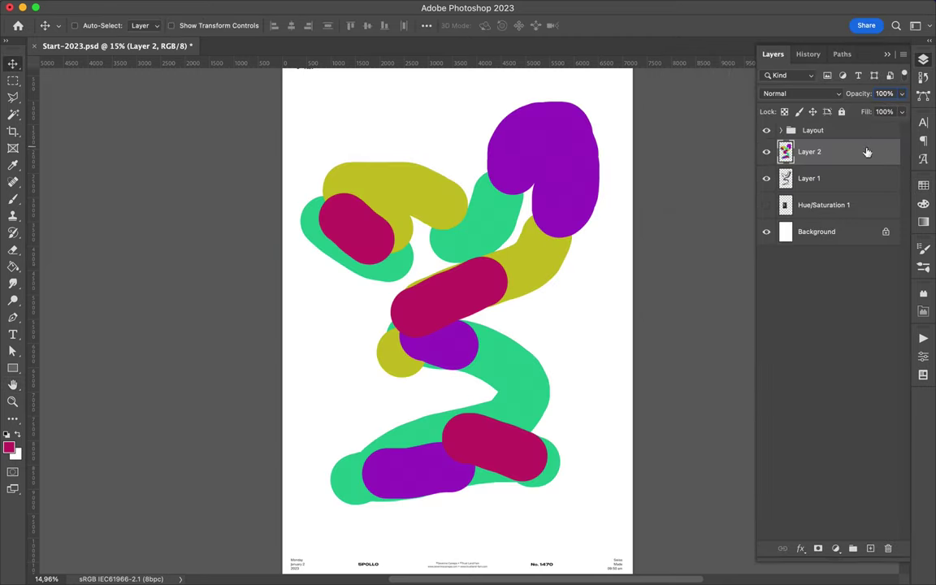
{"action": "left_click", "coordinate": [261, 7]}
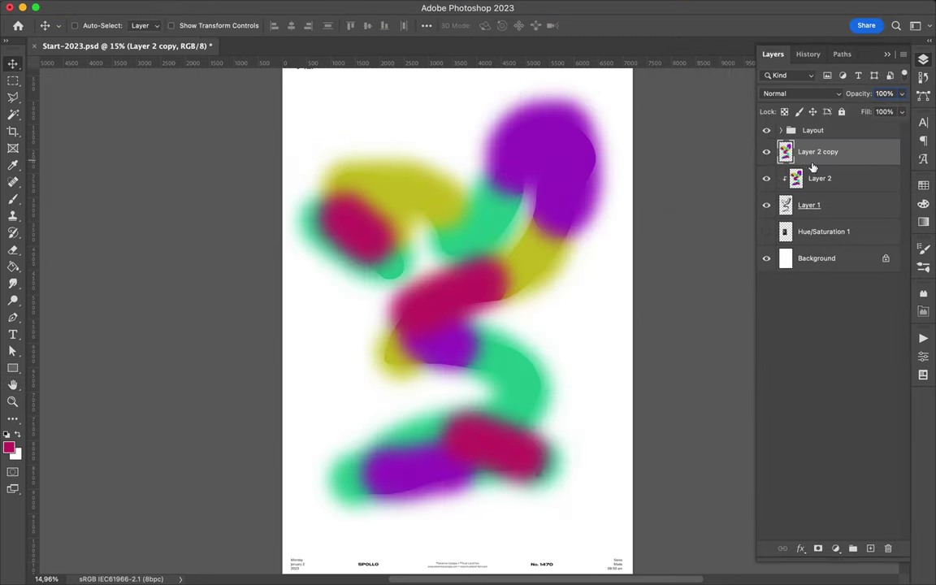
{"action": "left_click", "coordinate": [800, 94]}
{"action": "left_click", "coordinate": [810, 177]}
{"action": "left_click", "coordinate": [780, 153]}
{"action": "left_click", "coordinate": [800, 94]}
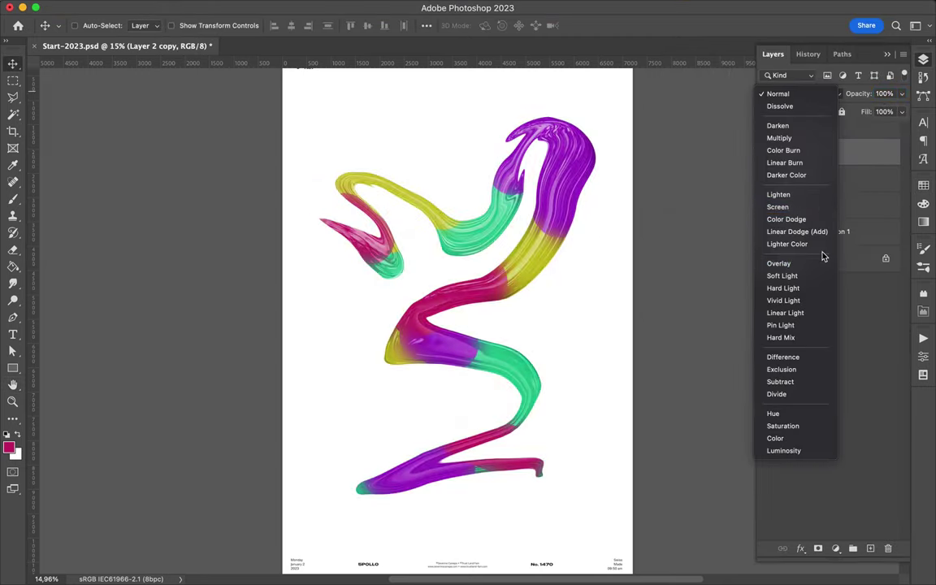
{"action": "left_click", "coordinate": [809, 219]}
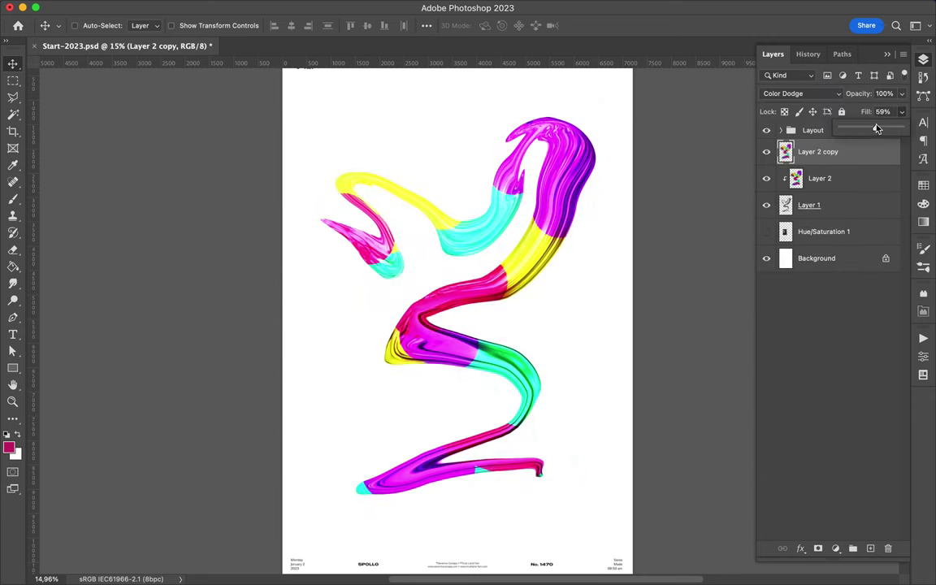
Step: Duplicate it as a Difference layer and add a Hue/Saturation adjustment shifting the hue
{"action": "key", "text": "ctrl+j"}
{"action": "left_click", "coordinate": [800, 93]}
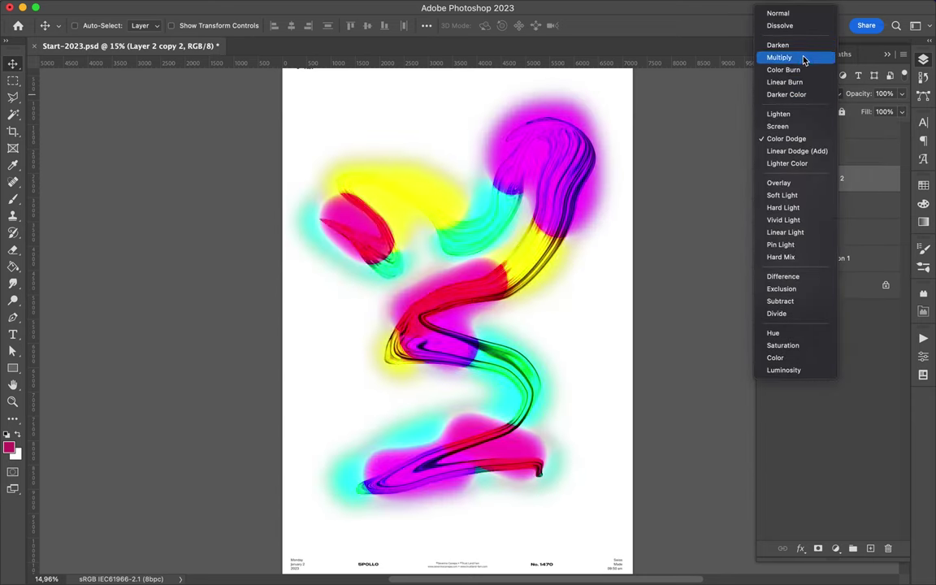
{"action": "left_click", "coordinate": [810, 278]}
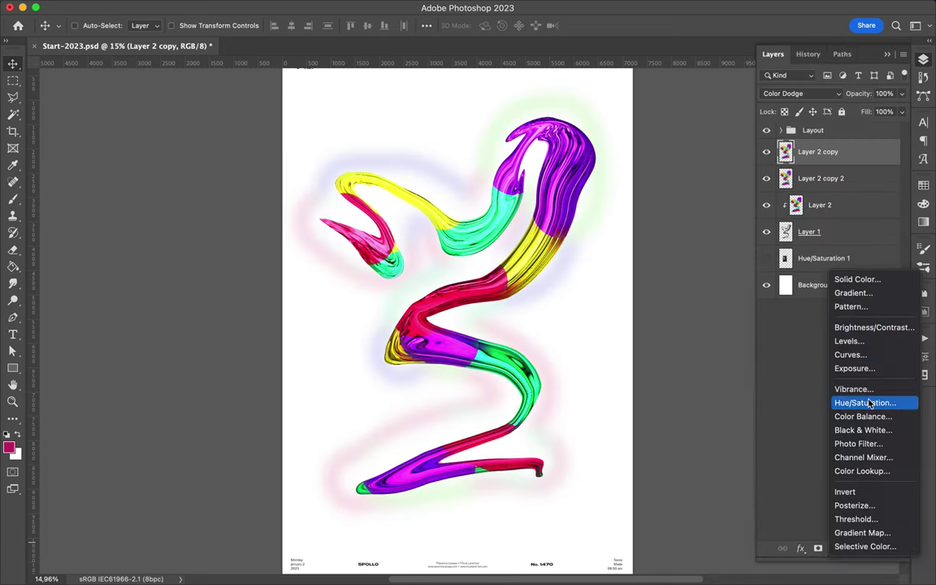
{"action": "left_click", "coordinate": [869, 404]}
{"action": "left_click_drag", "start_coordinate": [804, 413], "coordinate": [744, 414]}
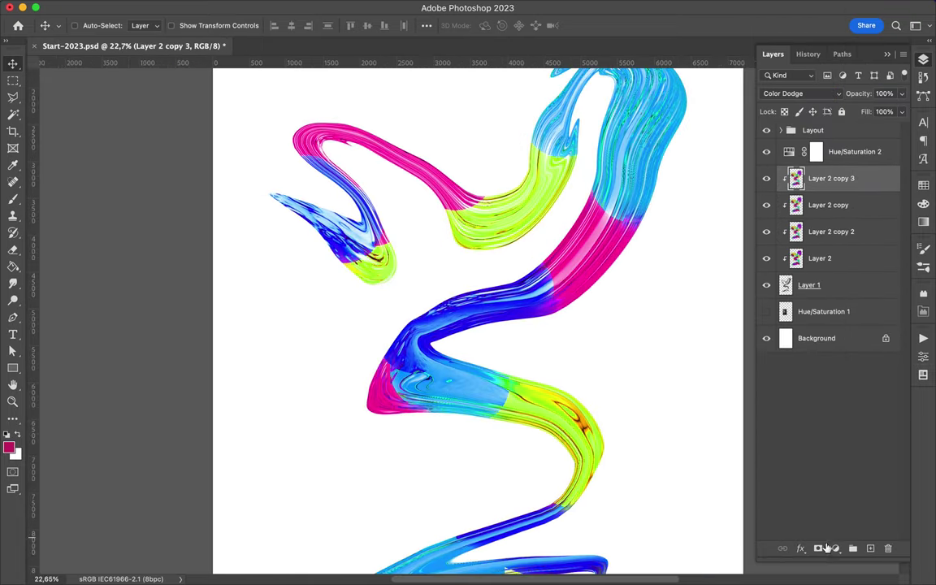
Step: Add a Levels adjustment with input levels 35, 2.15 and 250
{"action": "left_click", "coordinate": [833, 548]}
{"action": "left_click", "coordinate": [832, 319]}
{"action": "left_click_drag", "start_coordinate": [737, 460], "coordinate": [754, 462]}
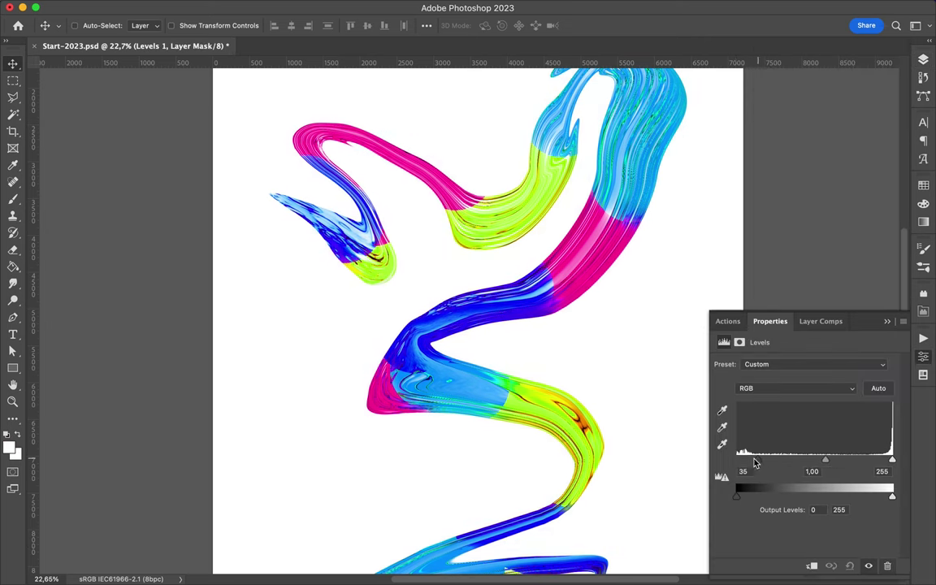
{"action": "left_click_drag", "start_coordinate": [894, 461], "coordinate": [888, 460]}
{"action": "left_click_drag", "start_coordinate": [823, 460], "coordinate": [785, 460]}
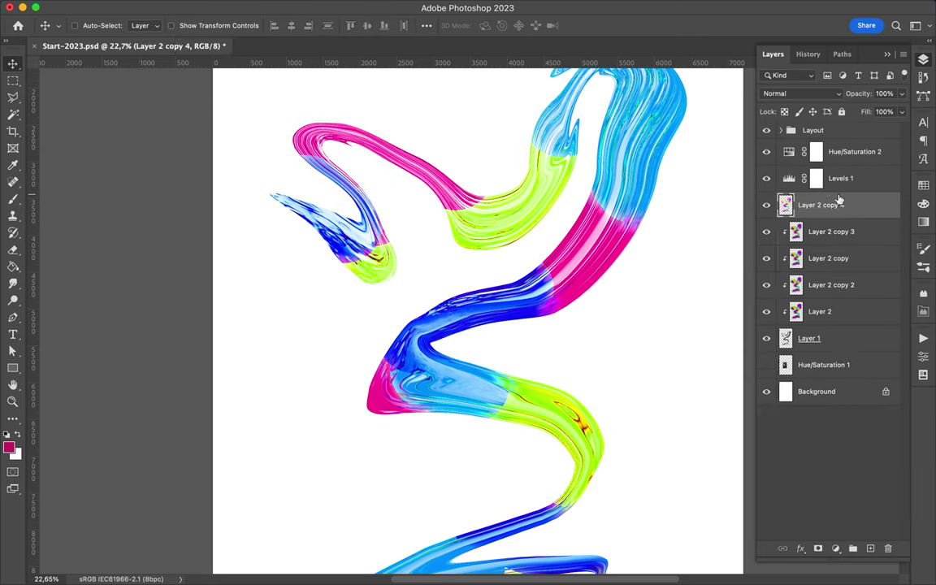
Step: Set Levels 1 to Darker Color and compare by toggling a paint copy
{"action": "left_click", "coordinate": [839, 180]}
{"action": "left_click", "coordinate": [800, 93]}
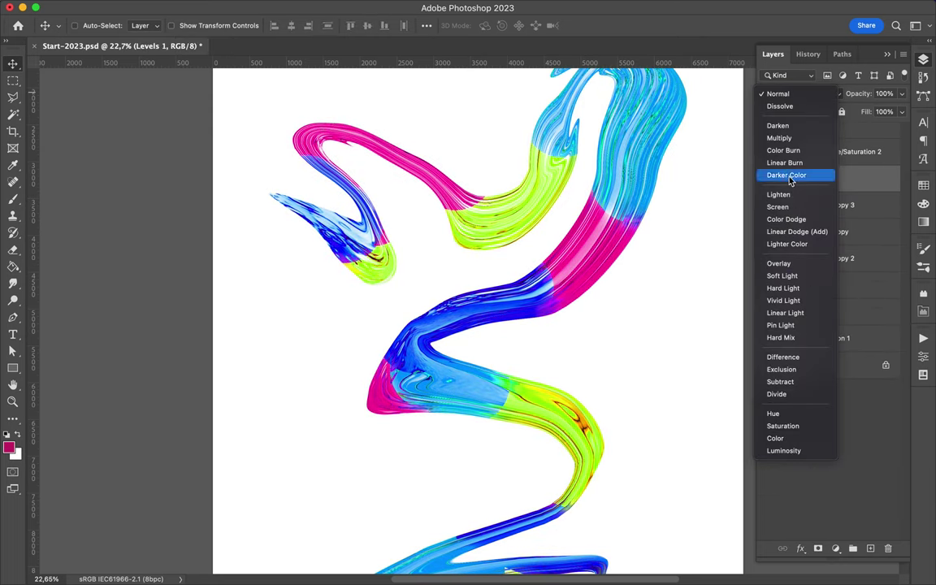
{"action": "left_click", "coordinate": [786, 175]}
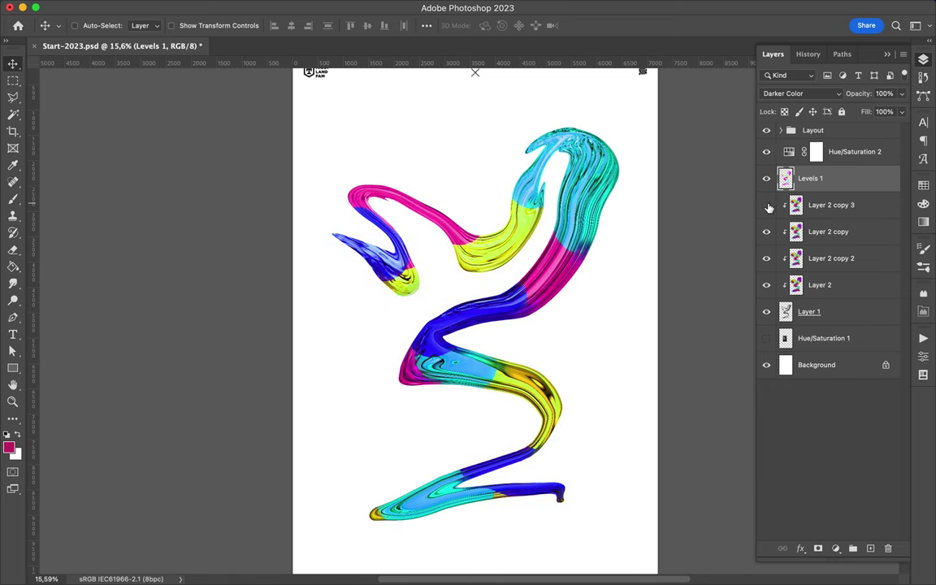
{"action": "left_click", "coordinate": [766, 232]}
{"action": "left_click", "coordinate": [766, 232]}
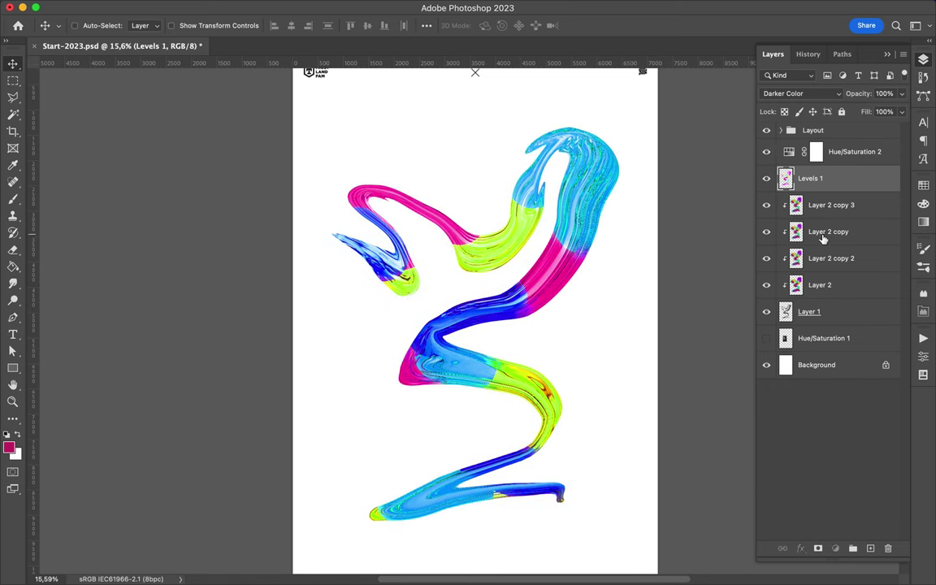
Step: Lower the fill of Layer 2 copy 2 to 84% and adjust Layer 2's fill
{"action": "left_click", "coordinate": [832, 258]}
{"action": "left_click", "coordinate": [901, 112]}
{"action": "left_click_drag", "start_coordinate": [894, 129], "coordinate": [893, 128]}
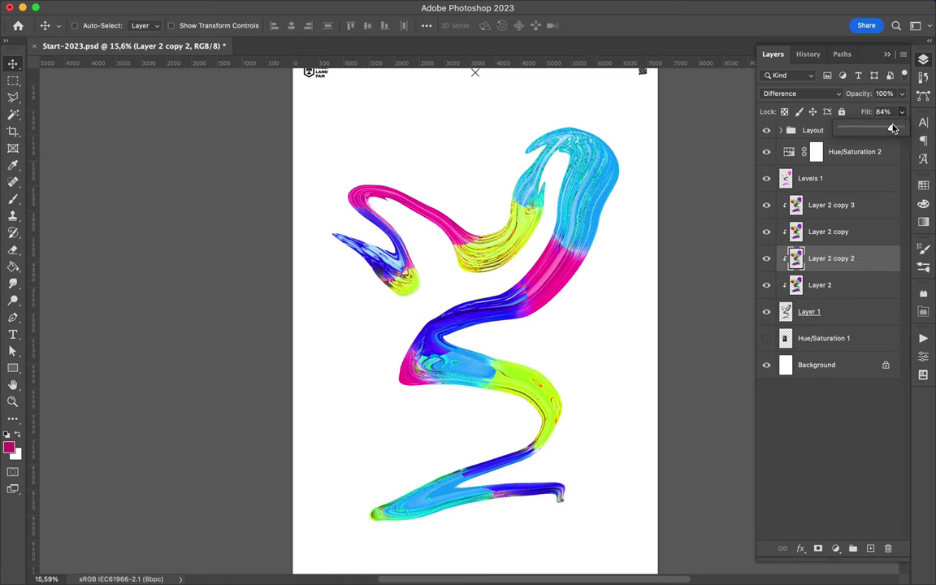
{"action": "left_click", "coordinate": [829, 286]}
{"action": "left_click", "coordinate": [901, 111]}
{"action": "left_click_drag", "start_coordinate": [873, 128], "coordinate": [857, 130]}
Step: Stamp a merged copy of the swoosh layers and Gaussian-blur it into a glow
{"action": "left_click", "coordinate": [827, 314]}
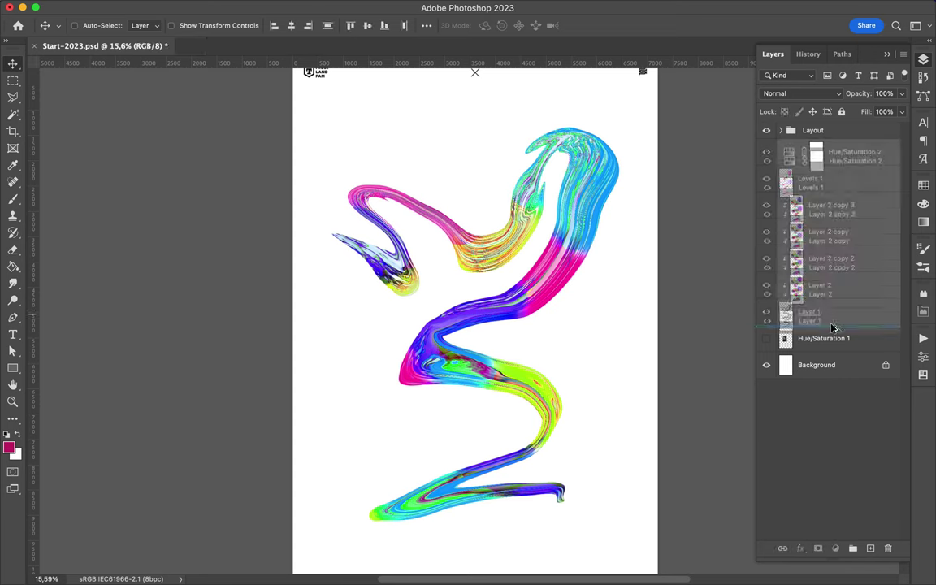
{"action": "key", "text": "ctrl+alt+e"}
{"action": "left_click", "coordinate": [330, 6]}
{"action": "left_click", "coordinate": [524, 226]}
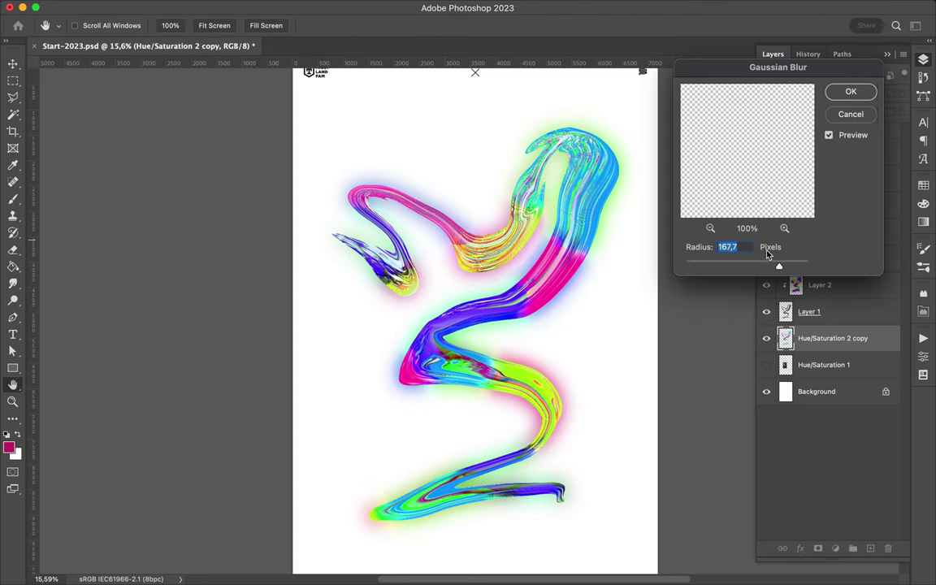
{"action": "key", "text": "Return"}
Step: Darken the glow with Levels black 70, move it under Hue/Saturation 2, set Linear Dodge (Add)
{"action": "left_click", "coordinate": [835, 548]}
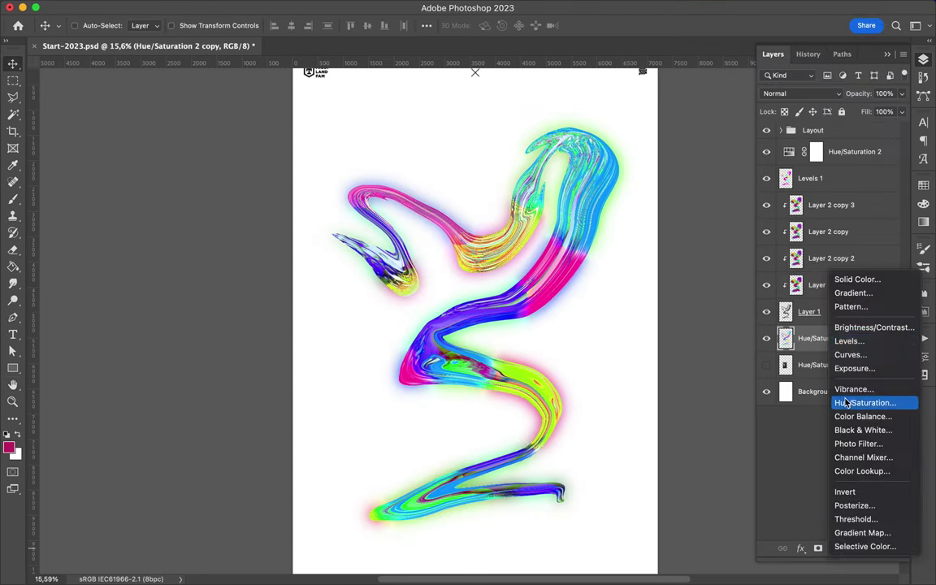
{"action": "left_click", "coordinate": [849, 340]}
{"action": "left_click_drag", "start_coordinate": [737, 459], "coordinate": [793, 461]}
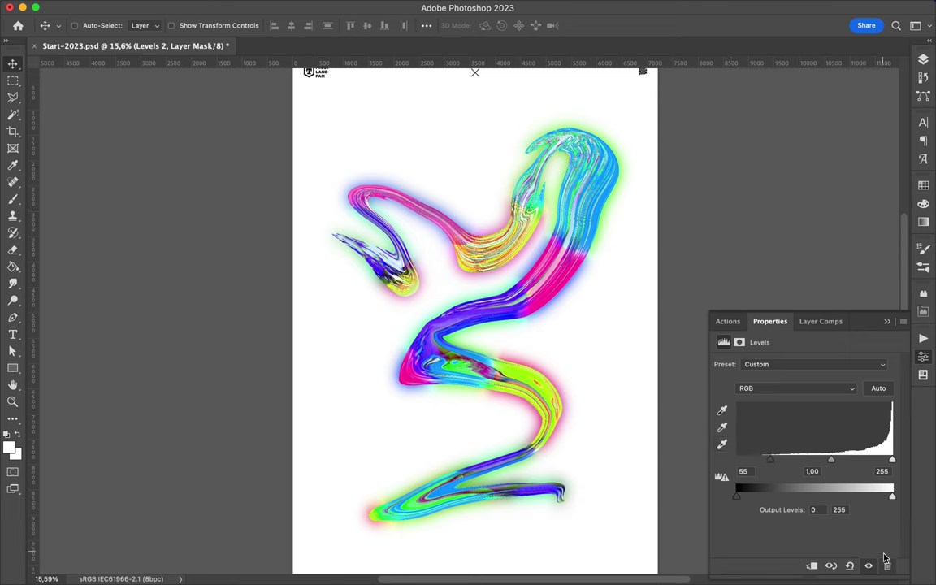
{"action": "key", "text": "ctrl+e"}
{"action": "left_click_drag", "start_coordinate": [845, 338], "coordinate": [821, 165]}
{"action": "left_click", "coordinate": [800, 93]}
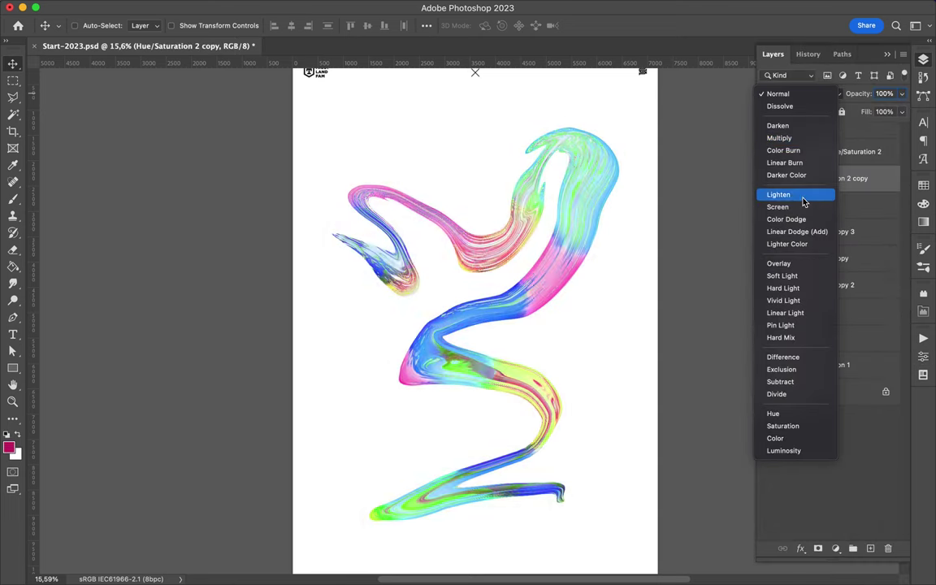
{"action": "left_click", "coordinate": [776, 230]}
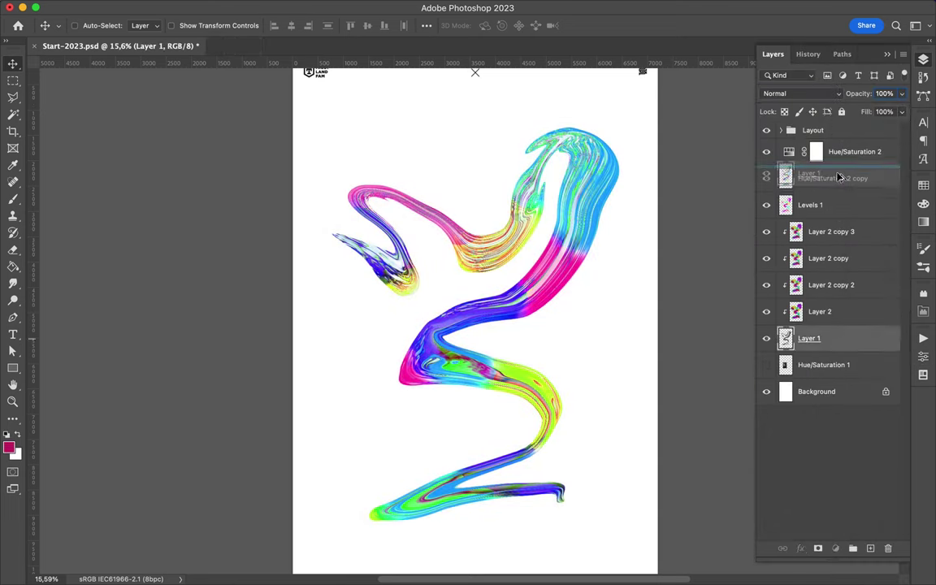
Step: Duplicate Layer 1 below Hue/Saturation 2, apply High Pass, and blend it with Overlay
{"action": "left_click_drag", "start_coordinate": [812, 338], "coordinate": [820, 171]}
{"action": "left_click", "coordinate": [301, 7]}
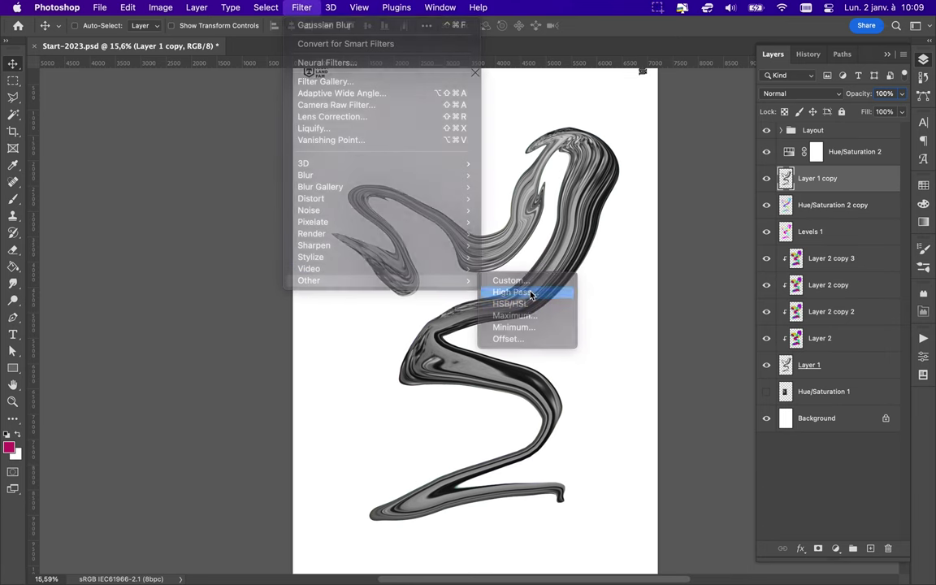
{"action": "left_click", "coordinate": [528, 291]}
{"action": "left_click", "coordinate": [186, 36]}
{"action": "left_click", "coordinate": [800, 94]}
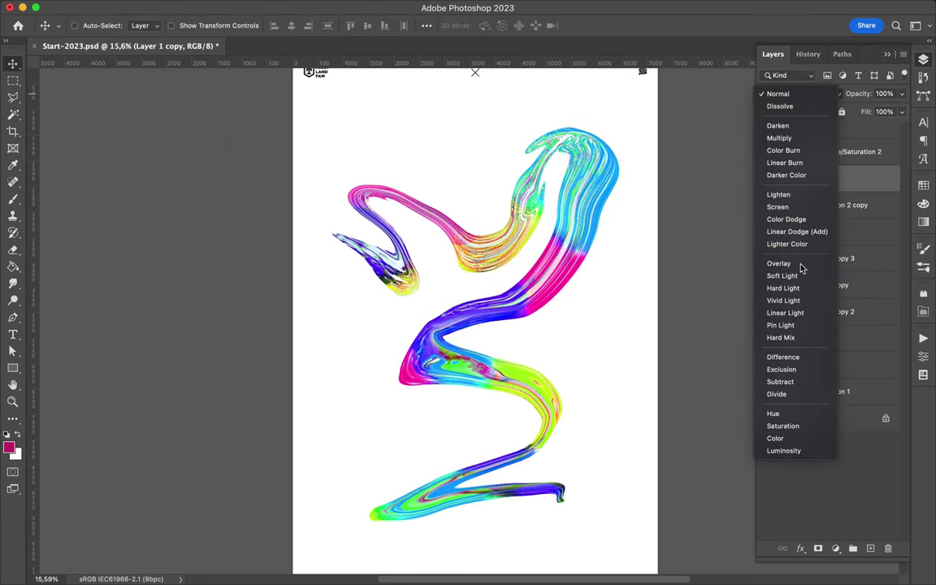
{"action": "left_click", "coordinate": [800, 263]}
{"action": "left_click", "coordinate": [901, 112]}
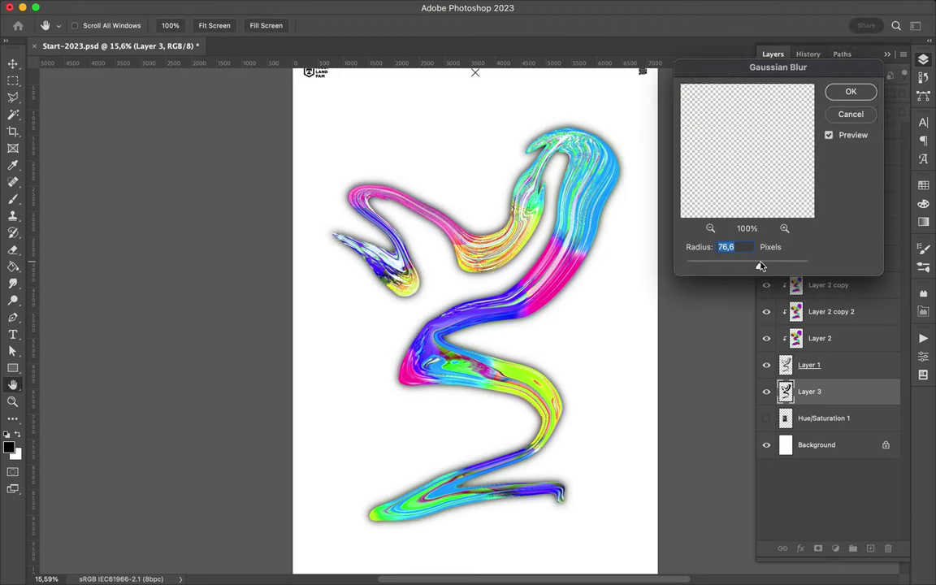
Step: Cancel the blur, sample a dark blue from the swirl, fill Layer 3 and deselect
{"action": "left_click", "coordinate": [853, 116]}
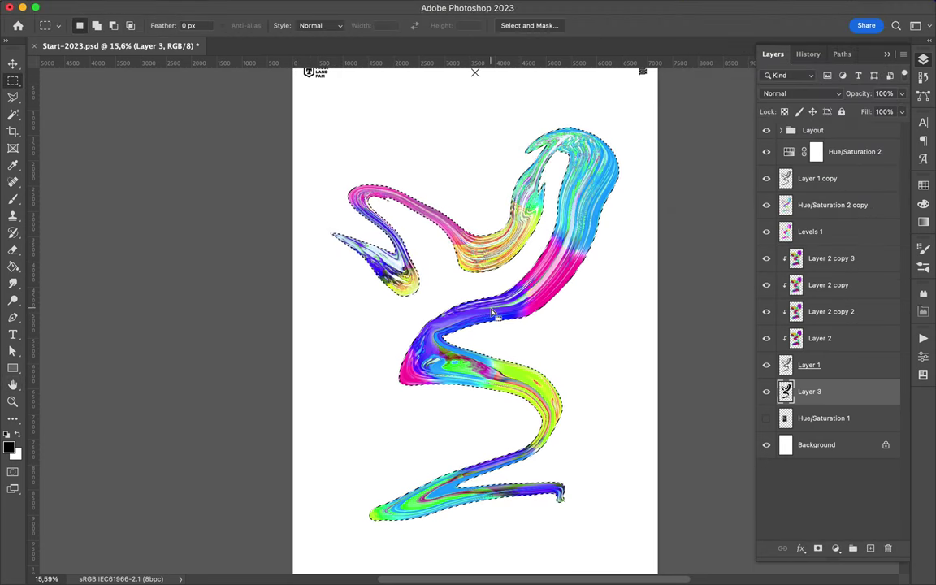
{"action": "key", "text": "i"}
{"action": "left_click", "coordinate": [389, 271]}
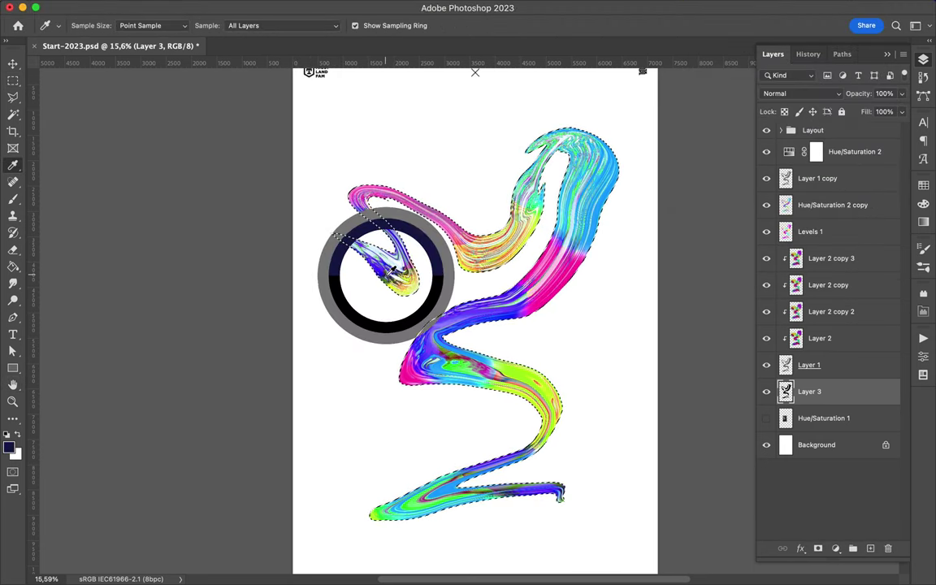
{"action": "key", "text": "g"}
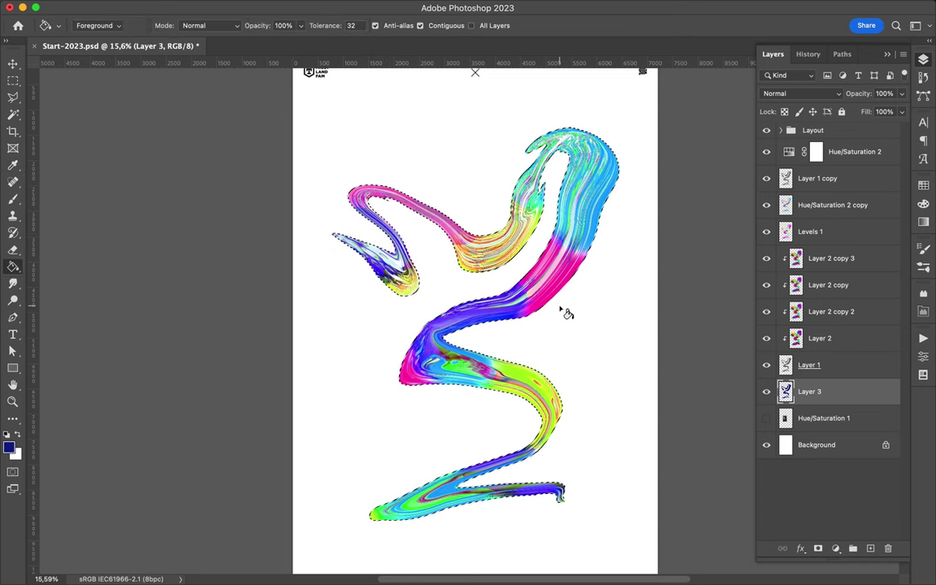
{"action": "key", "text": "super+d"}
Step: Blur the blue shadow with a 126.6-pixel Gaussian Blur and group the layers above into Group 1
{"action": "left_click", "coordinate": [303, 9]}
{"action": "left_click", "coordinate": [515, 220]}
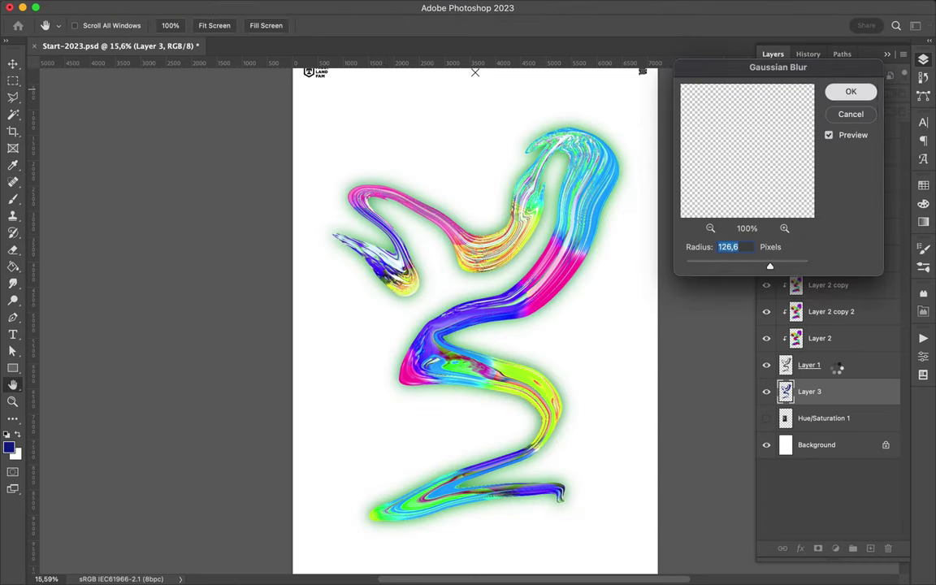
{"action": "key", "text": "Return"}
{"action": "key", "text": "super+g"}
Step: Offset the blue shadow from the swirl and warp its outline behind it
{"action": "left_click_drag", "start_coordinate": [570, 240], "coordinate": [579, 253]}
{"action": "key", "text": "super+t"}
{"action": "left_click", "coordinate": [597, 25]}
{"action": "mouse_move", "coordinate": [522, 137]}
{"action": "left_mouse_down"}
{"action": "mouse_move", "coordinate": [411, 280]}
{"action": "mouse_move", "coordinate": [513, 328]}
{"action": "left_mouse_up"}
{"action": "mouse_move", "coordinate": [560, 494]}
{"action": "left_mouse_down"}
{"action": "mouse_move", "coordinate": [569, 522]}
{"action": "mouse_move", "coordinate": [560, 494]}
{"action": "left_mouse_up"}
{"action": "left_click_drag", "start_coordinate": [648, 134], "coordinate": [642, 132]}
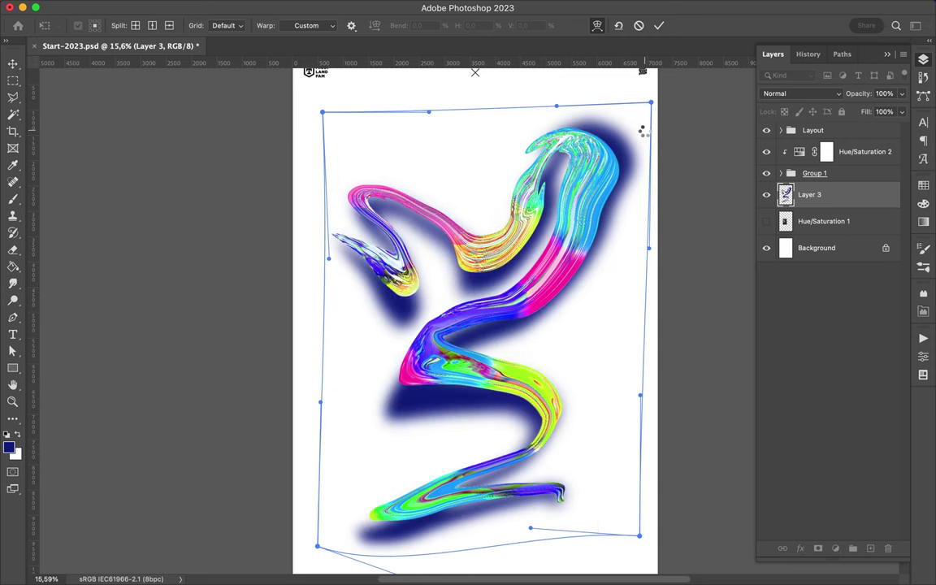
{"action": "key", "text": "Return"}
{"action": "key", "text": "ctrl+0"}
Step: Duplicate the shadow layer as a Screen-blended copy and reselect Layer 3
{"action": "key", "text": "ctrl+j"}
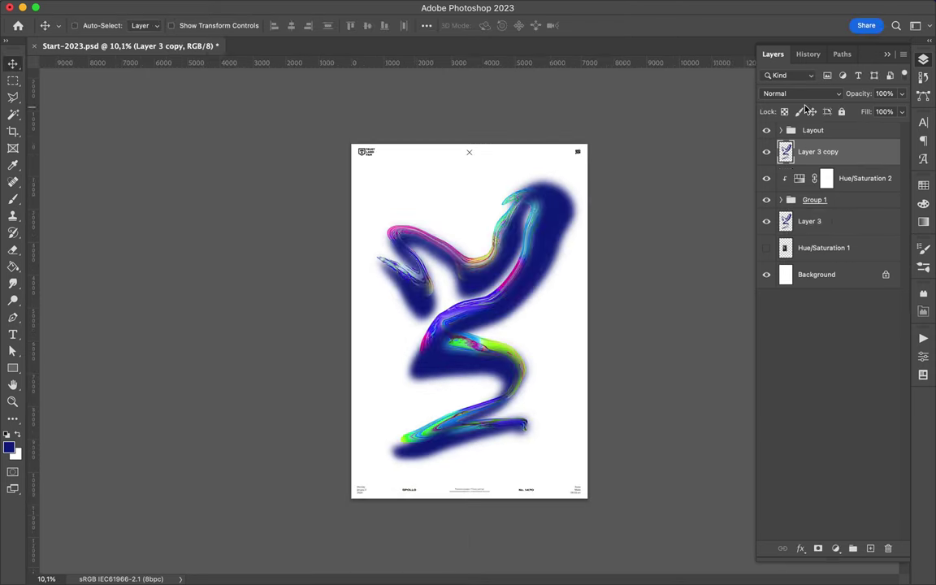
{"action": "left_click", "coordinate": [800, 93]}
{"action": "left_click", "coordinate": [767, 207]}
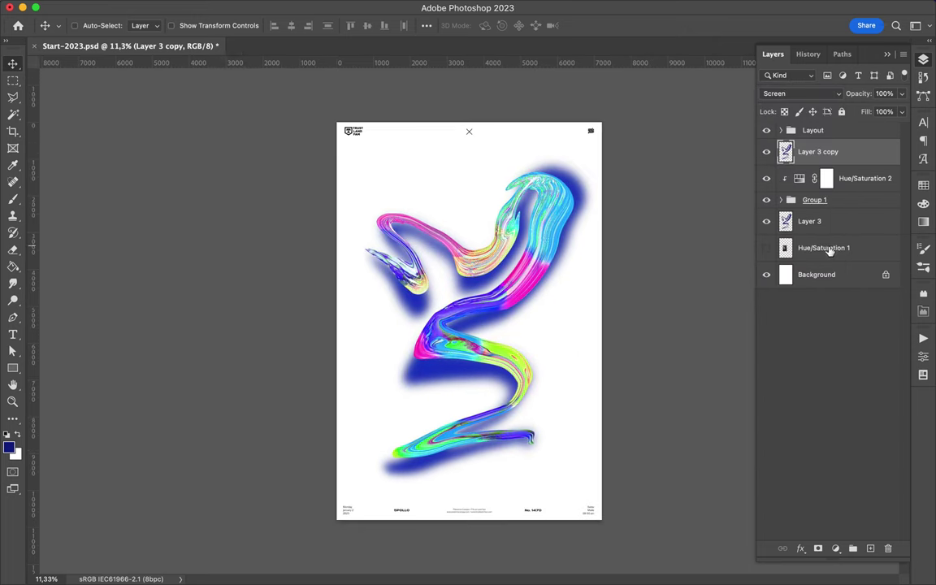
{"action": "left_click", "coordinate": [812, 221]}
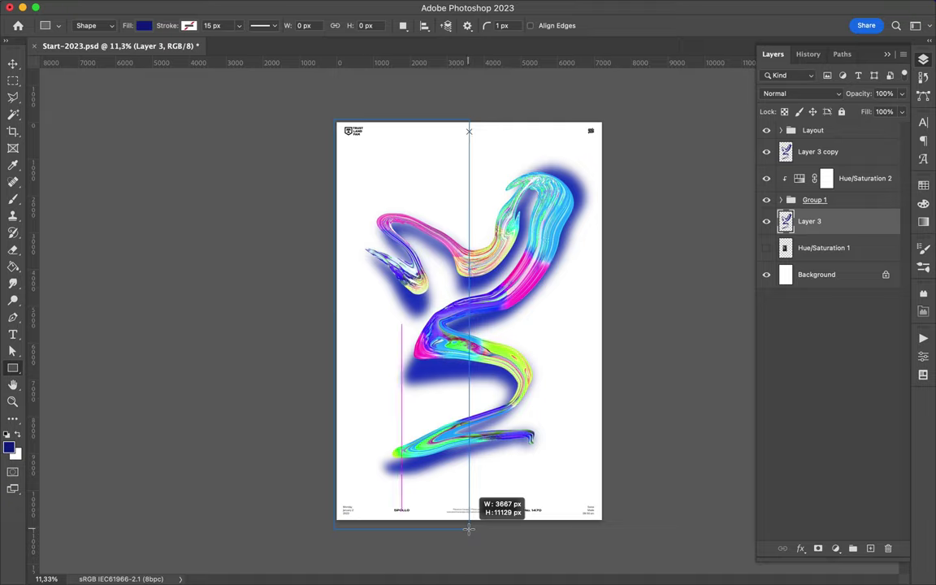
Step: Draw a rectangle over the left half, fill it grey and fade its fill to 10%
{"action": "left_click_drag", "start_coordinate": [336, 122], "coordinate": [469, 528]}
{"action": "key", "text": "v"}
{"action": "key", "text": "ctrl+0"}
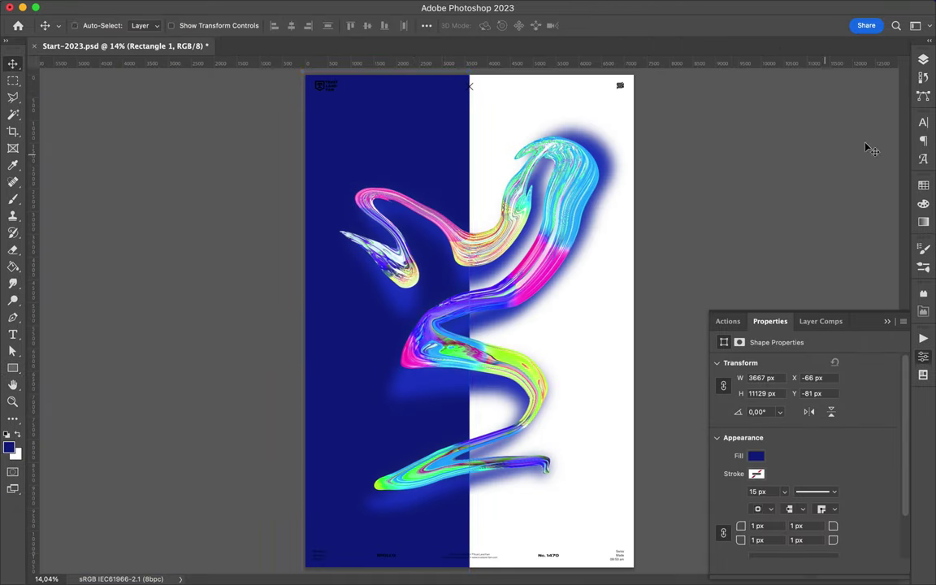
{"action": "key", "text": "u"}
{"action": "left_click", "coordinate": [9, 446]}
{"action": "left_click", "coordinate": [702, 59]}
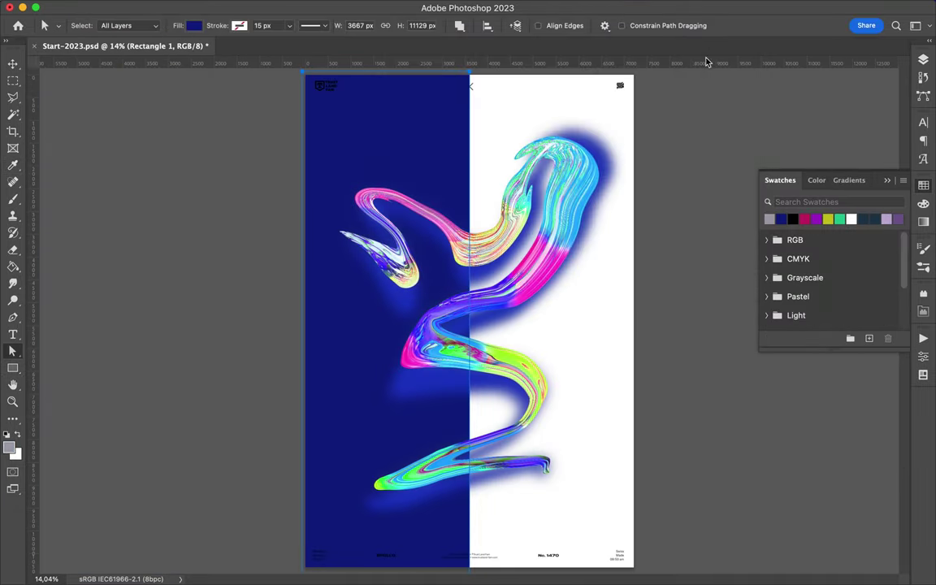
{"action": "key", "text": "alt+BackSpace"}
{"action": "left_click", "coordinate": [921, 63]}
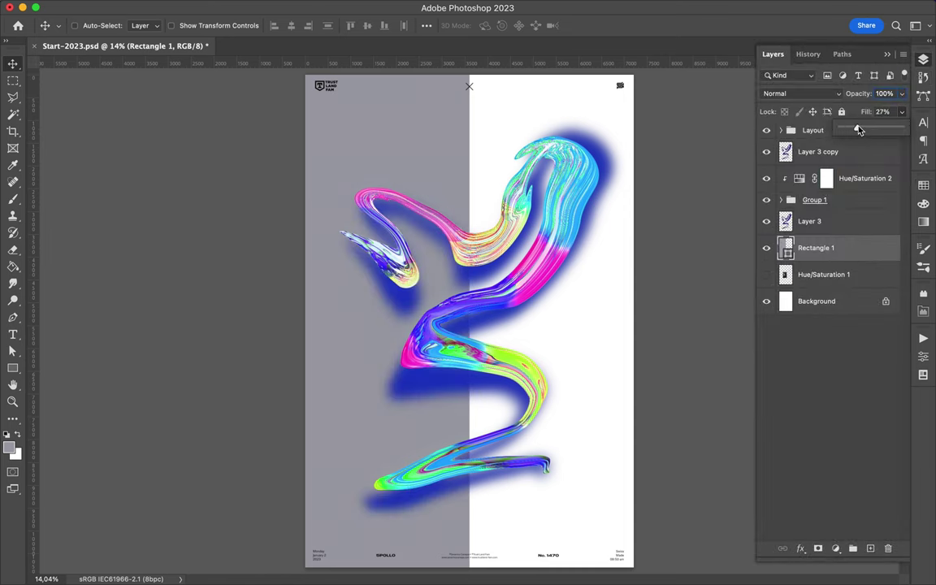
{"action": "left_click_drag", "start_coordinate": [859, 130], "coordinate": [849, 130]}
Step: Move the blue shadow Layer 3 below Rectangle 1 and set its fill to 93%
{"action": "left_click", "coordinate": [817, 152]}
{"action": "left_click_drag", "start_coordinate": [809, 221], "coordinate": [815, 254]}
{"action": "left_click", "coordinate": [566, 293], "text": "ctrl"}
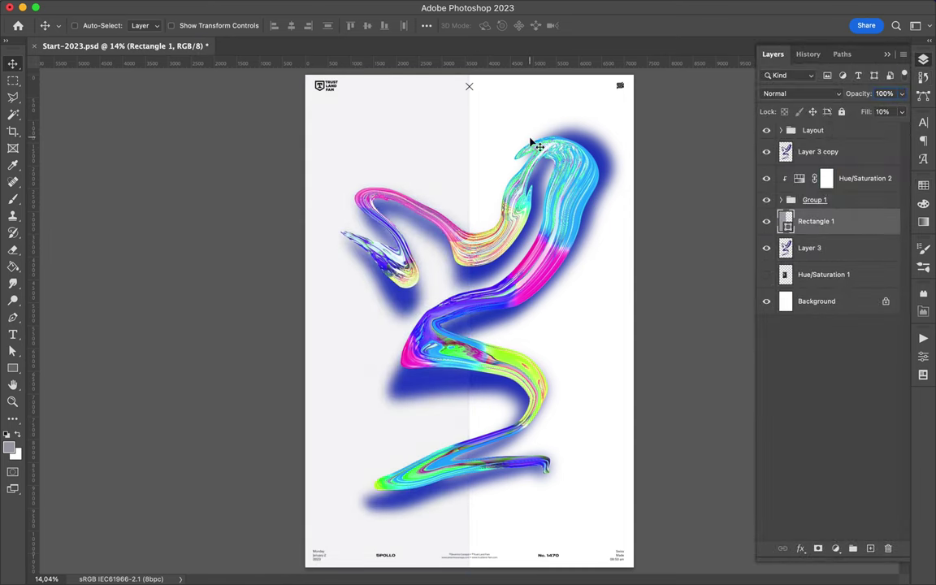
{"action": "left_click", "coordinate": [601, 154], "text": "ctrl"}
{"action": "left_click", "coordinate": [810, 248]}
{"action": "left_click", "coordinate": [902, 111]}
{"action": "left_click_drag", "start_coordinate": [880, 130], "coordinate": [884, 130]}
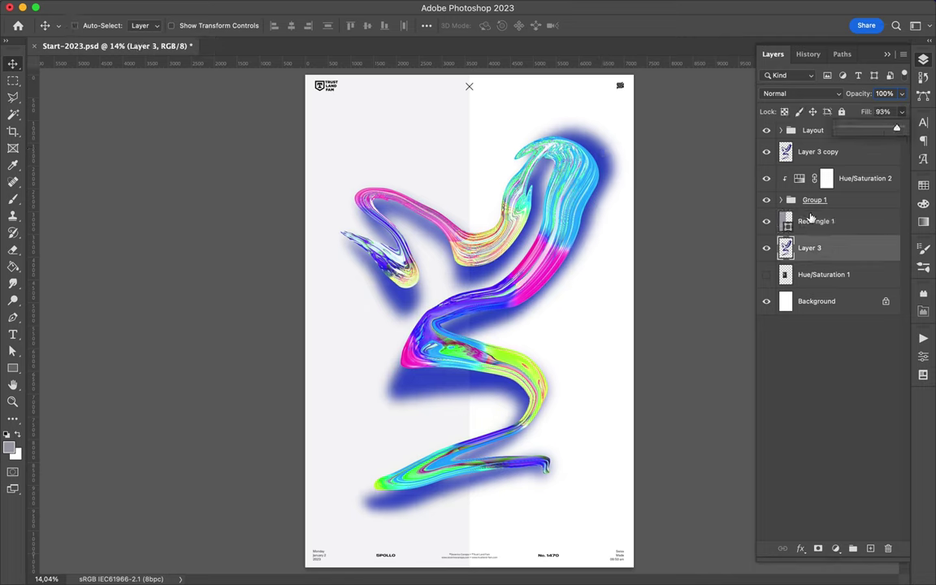
Step: Select the grey rectangle layer and duplicate it as Rectangle 1 copy
{"action": "key", "text": "alt+bracketleft"}
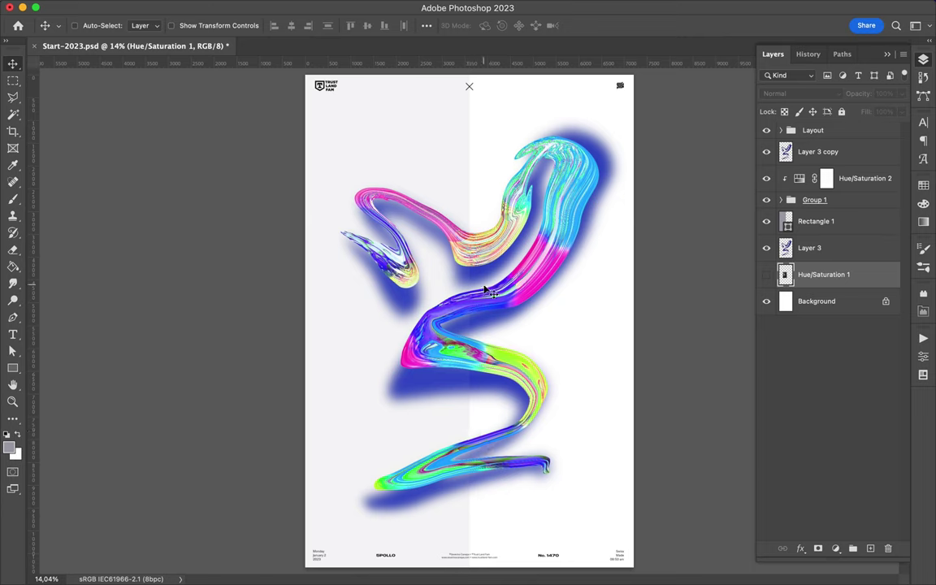
{"action": "key", "text": "alt+bracketright"}
{"action": "key", "text": "alt+bracketright"}
{"action": "key", "text": "ctrl+j"}
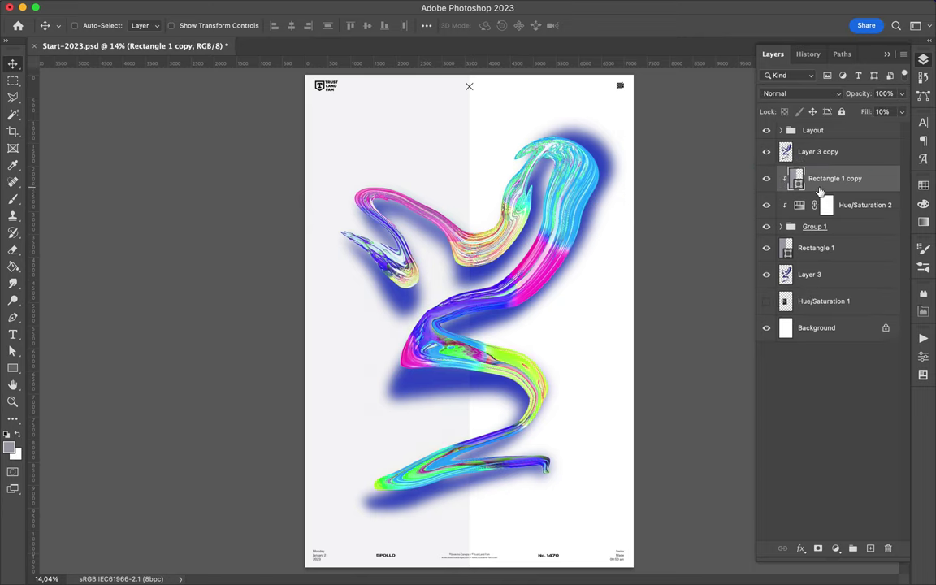
Step: Delete the rectangle copy, then draw a circle in magenta sampled from the swirl at the poster centre
{"action": "key", "text": "Delete"}
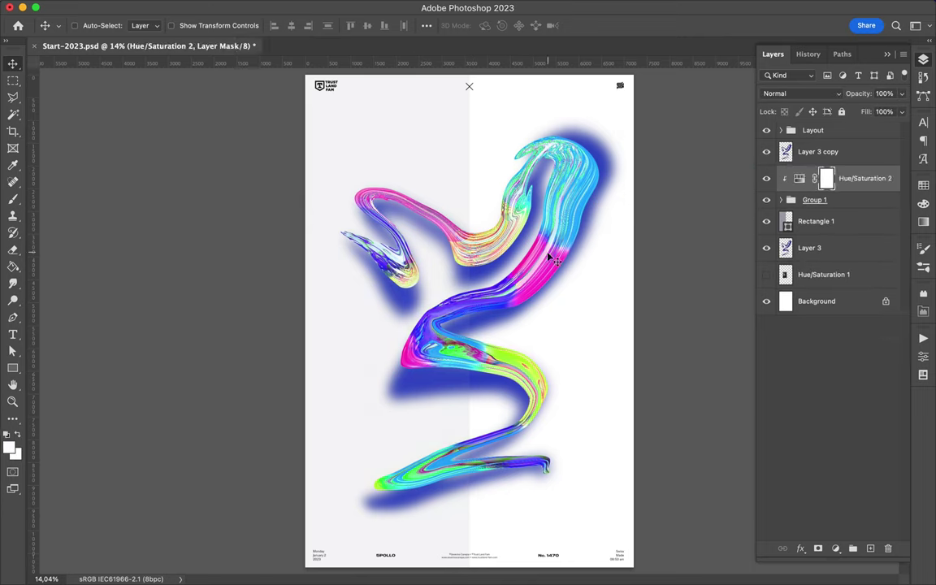
{"action": "key", "text": "alt+bracketright"}
{"action": "key", "text": "i"}
{"action": "left_click", "coordinate": [515, 289]}
{"action": "key", "text": "u"}
{"action": "key", "text": "shift+u"}
{"action": "left_click_drag", "start_coordinate": [491, 320], "coordinate": [577, 418]}
Step: Move the circle beneath the swirl, keep Normal blending, and lower its fill to 27%
{"action": "key", "text": "v"}
{"action": "left_click", "coordinate": [923, 59]}
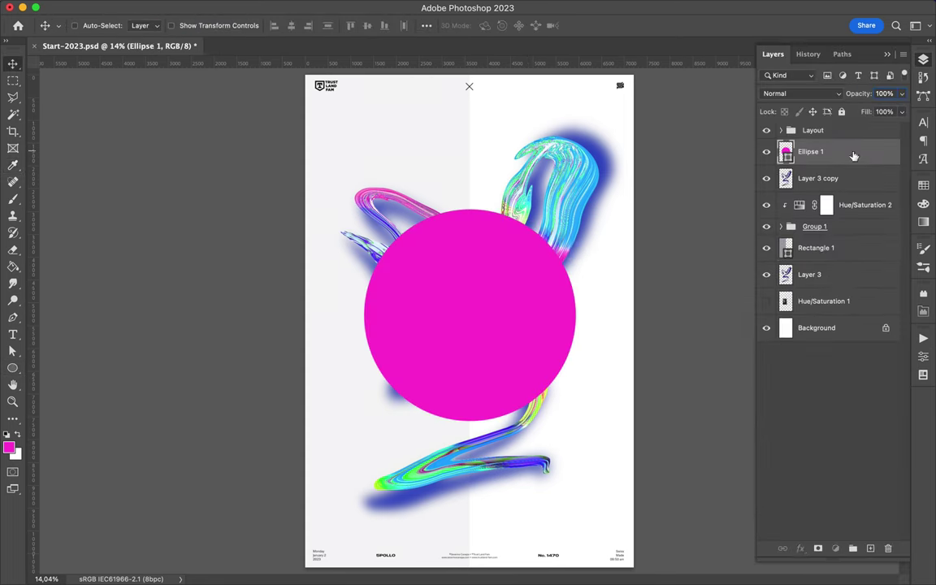
{"action": "left_click_drag", "start_coordinate": [852, 153], "coordinate": [861, 262]}
{"action": "left_click", "coordinate": [802, 94]}
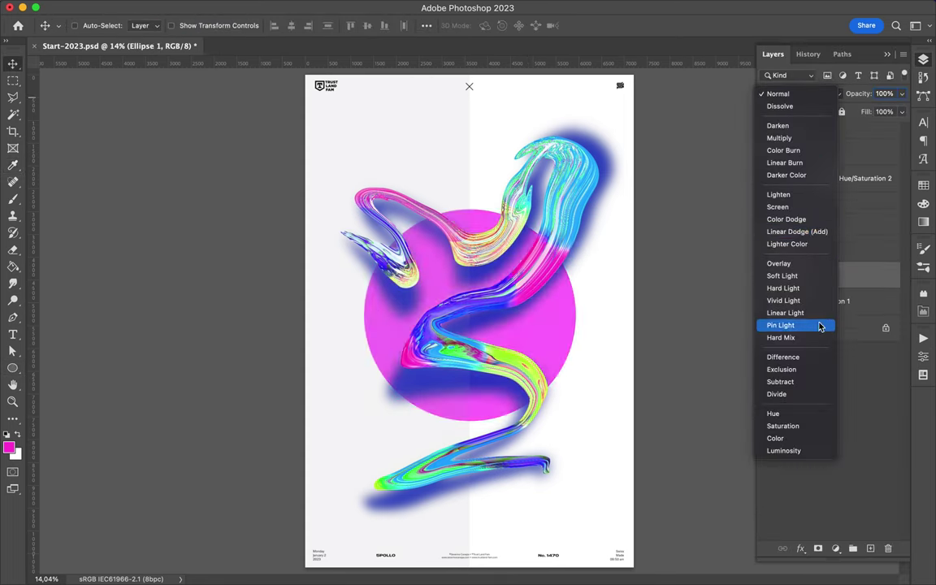
{"action": "key", "text": "Escape"}
{"action": "mouse_move", "coordinate": [901, 111]}
{"action": "left_mouse_down"}
{"action": "mouse_move", "coordinate": [889, 134]}
{"action": "mouse_move", "coordinate": [857, 130]}
{"action": "left_mouse_up"}
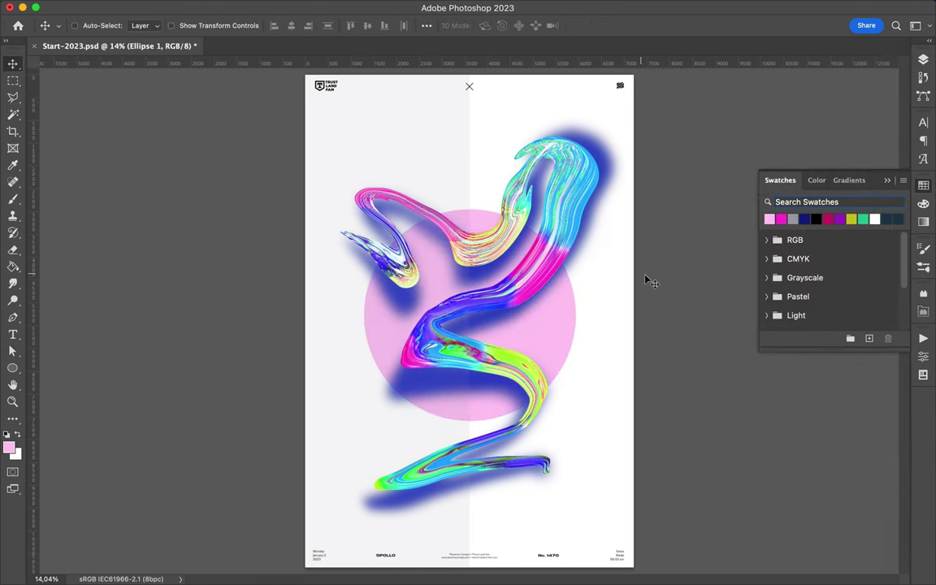
{"action": "key", "text": "ctrl+t"}
{"action": "left_click_drag", "start_coordinate": [470, 210], "coordinate": [471, 230]}
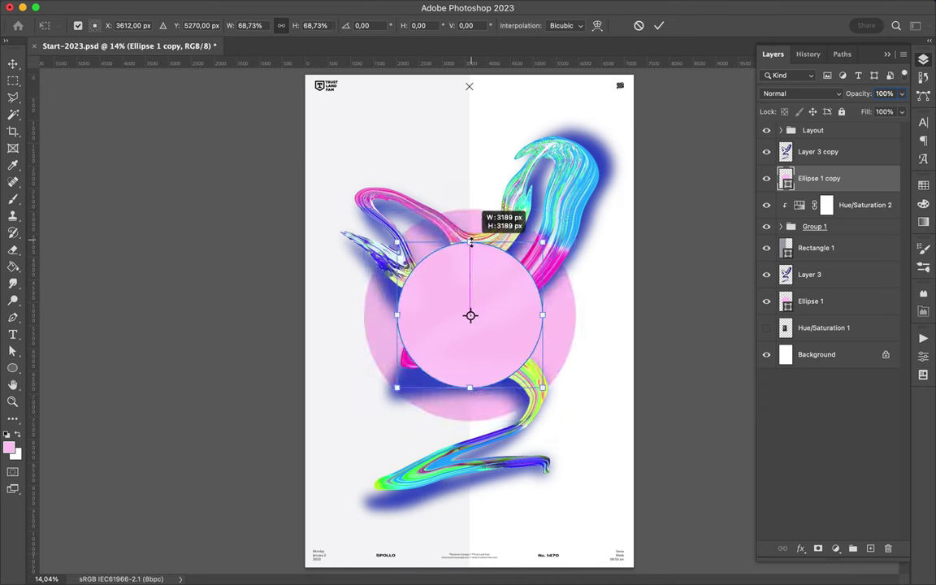
{"action": "key", "text": "Return"}
{"action": "key", "text": "Delete"}
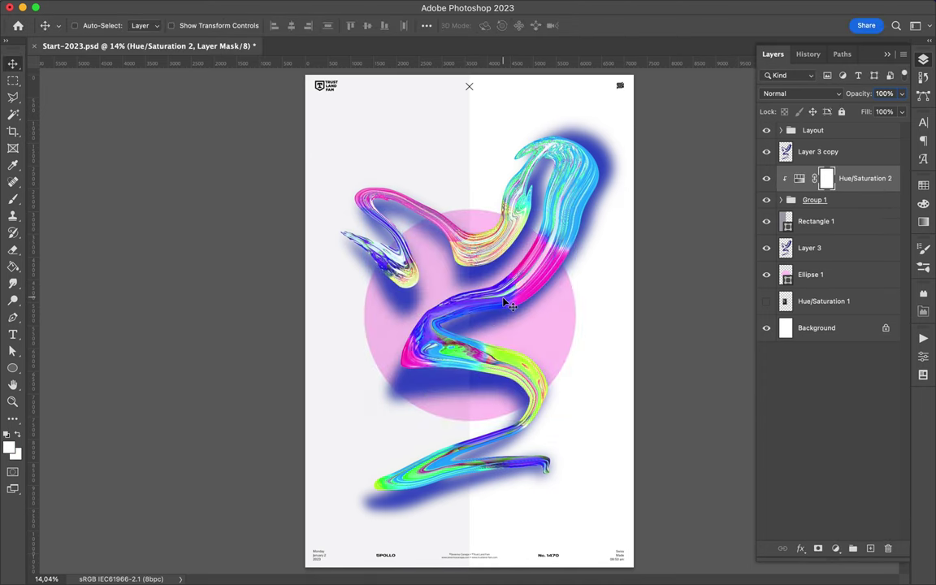
Step: Add a '20 23' text layer near the circle and bring up its font settings
{"action": "key", "text": "t"}
{"action": "left_click", "coordinate": [426, 161]}
{"action": "key", "text": "Return"}
{"action": "left_click", "coordinate": [923, 122]}
{"action": "left_click", "coordinate": [842, 141]}
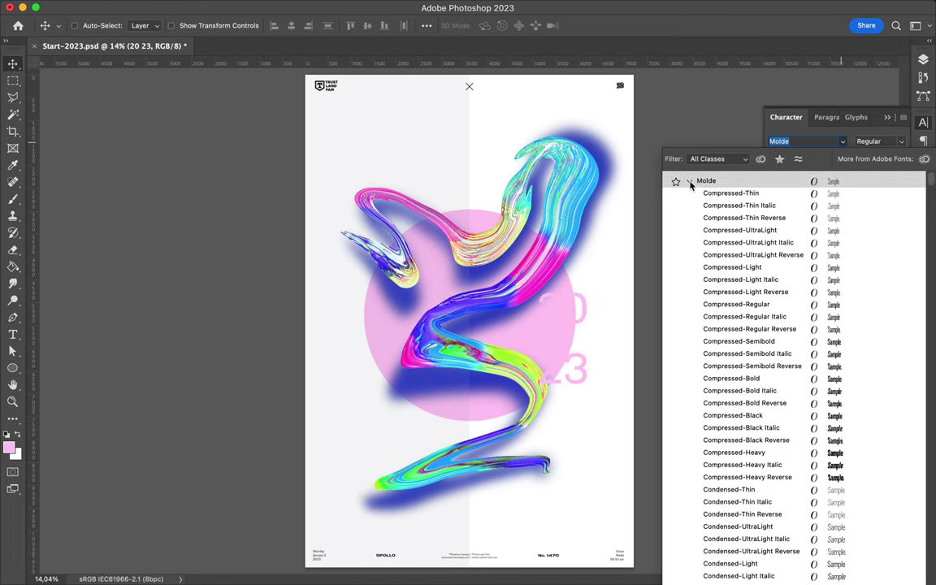
Step: Set the 20 23 text to the TT Travels font in Bold
{"action": "scroll", "coordinate": [687, 244], "scroll_direction": "down", "scroll_amount": 15}
{"action": "scroll", "coordinate": [682, 255], "scroll_direction": "down", "scroll_amount": 15}
{"action": "left_click", "coordinate": [715, 247]}
{"action": "left_click", "coordinate": [893, 140]}
{"action": "left_click", "coordinate": [875, 159]}
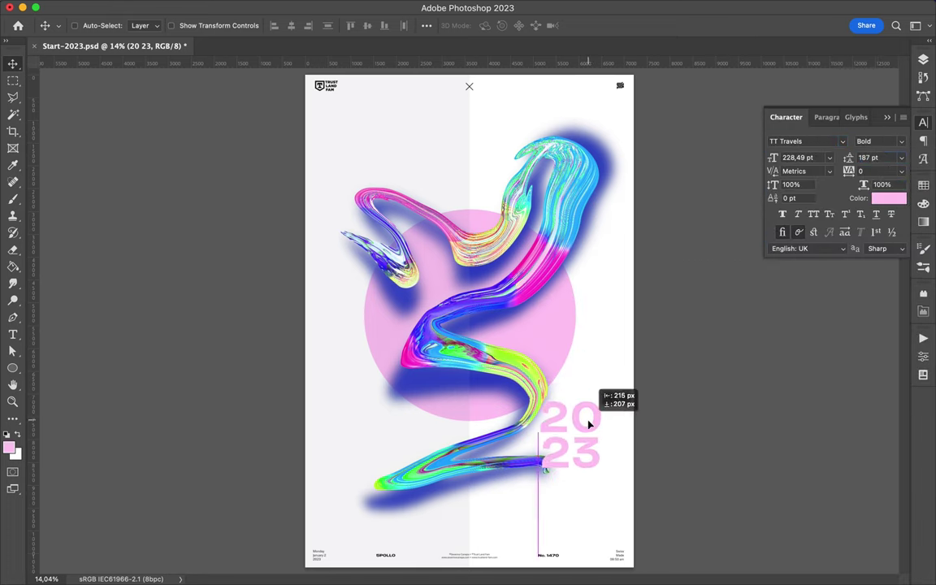
Step: Draw a thin rectangle down the poster centre with 34% fill and a swatch colour
{"action": "key", "text": "i"}
{"action": "left_click", "coordinate": [496, 288]}
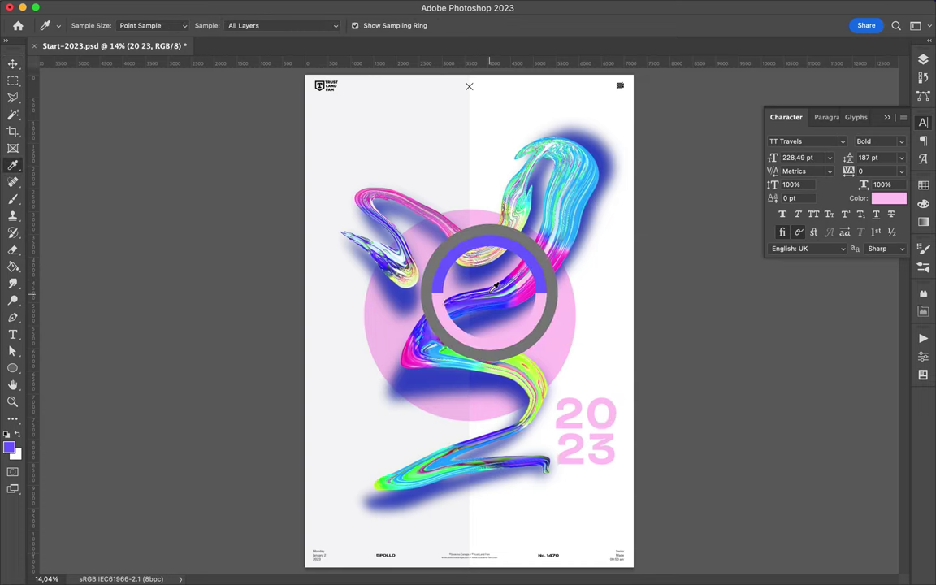
{"action": "left_click_drag", "start_coordinate": [496, 288], "coordinate": [469, 195]}
{"action": "key", "text": "u"}
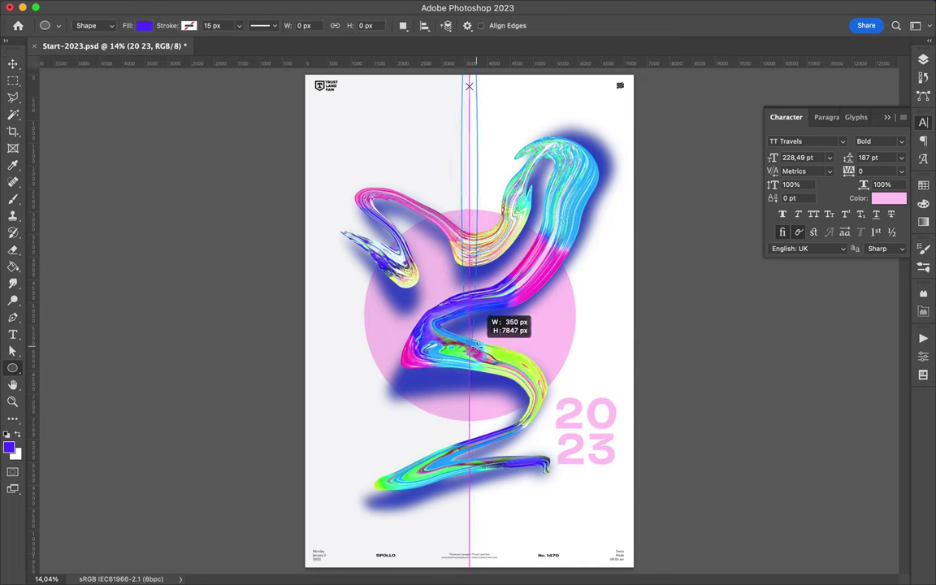
{"action": "left_click_drag", "start_coordinate": [501, 500], "coordinate": [501, 500]}
{"action": "key", "text": "v"}
{"action": "key", "text": "F7"}
{"action": "key", "text": "shift+3"}
{"action": "key", "text": "shift+4"}
{"action": "key", "text": "i"}
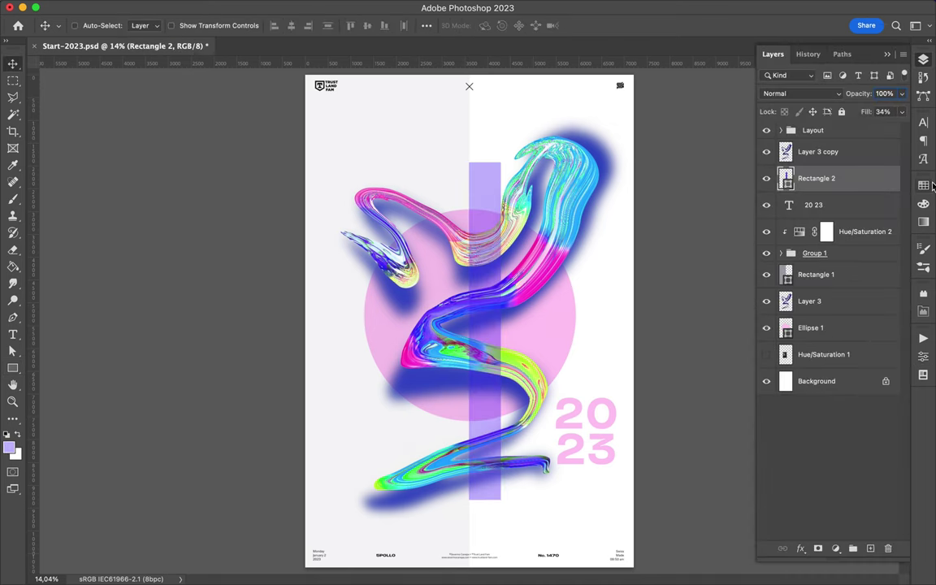
{"action": "left_click", "coordinate": [923, 185]}
Step: Resize the lavender bar, centre it vertically on the canvas, then widen and lengthen it
{"action": "key", "text": "ctrl+t"}
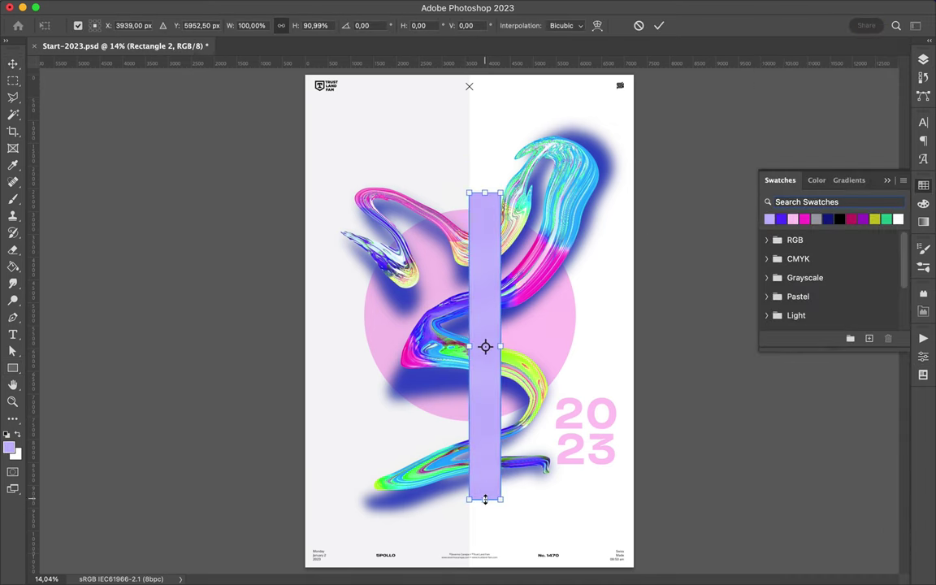
{"action": "left_click_drag", "start_coordinate": [485, 498], "coordinate": [484, 490]}
{"action": "key", "text": "Return"}
{"action": "left_click", "coordinate": [427, 25]}
{"action": "left_click", "coordinate": [464, 62]}
{"action": "key", "text": "ctrl+t"}
{"action": "left_click_drag", "start_coordinate": [499, 321], "coordinate": [519, 322]}
{"action": "key", "text": "Return"}
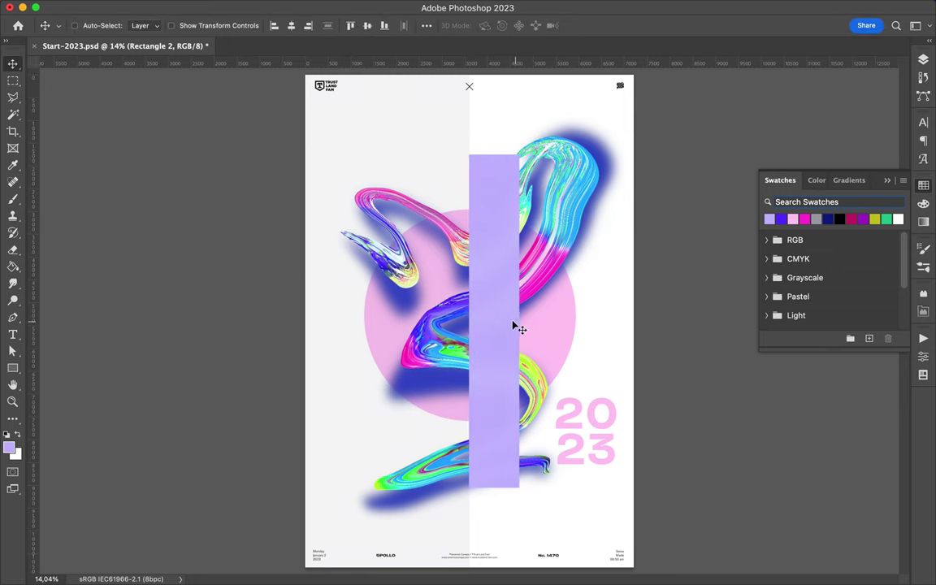
{"action": "key", "text": "ctrl+t"}
{"action": "left_click_drag", "start_coordinate": [494, 519], "coordinate": [494, 530]}
{"action": "key", "text": "Return"}
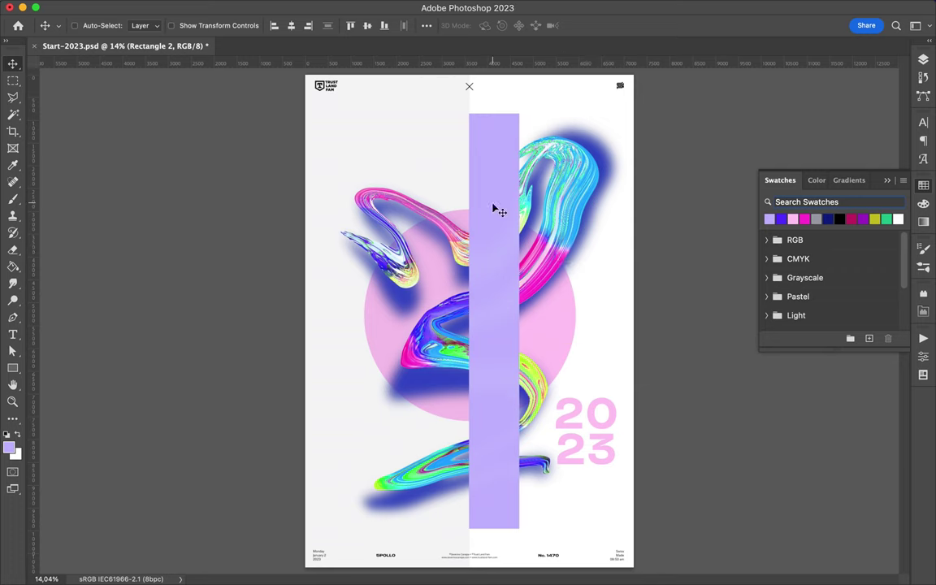
{"action": "key", "text": "F7"}
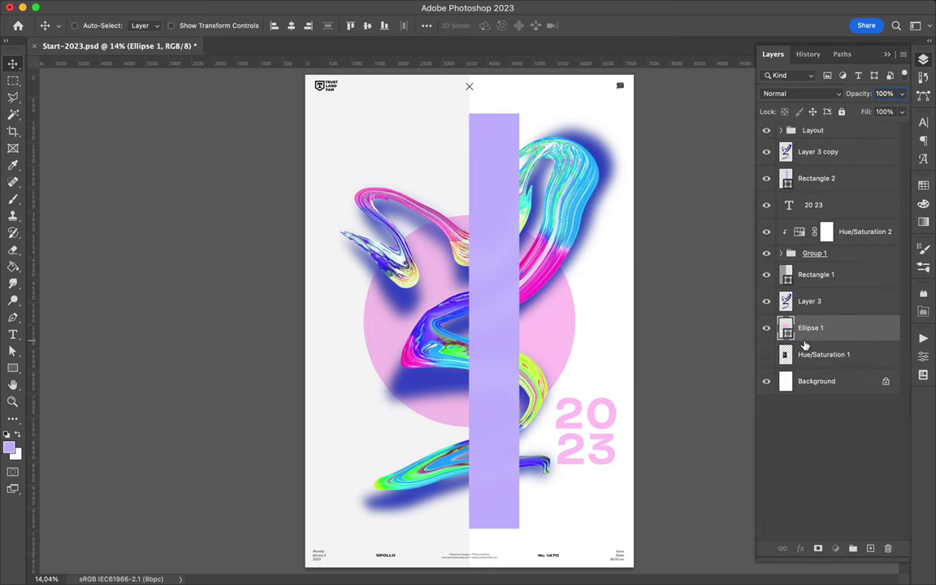
Step: Duplicate the pink circle, enlarge the copy, and fill it with lavender
{"action": "key", "text": "ctrl+j"}
{"action": "key", "text": "ctrl+t"}
{"action": "left_click_drag", "start_coordinate": [575, 425], "coordinate": [599, 450]}
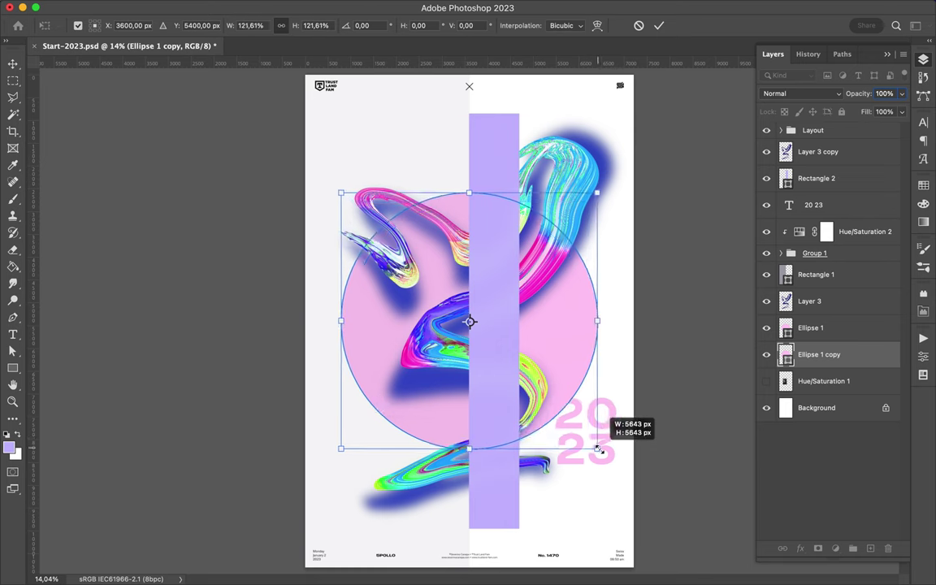
{"action": "key", "text": "Return"}
{"action": "key", "text": "alt+BackSpace"}
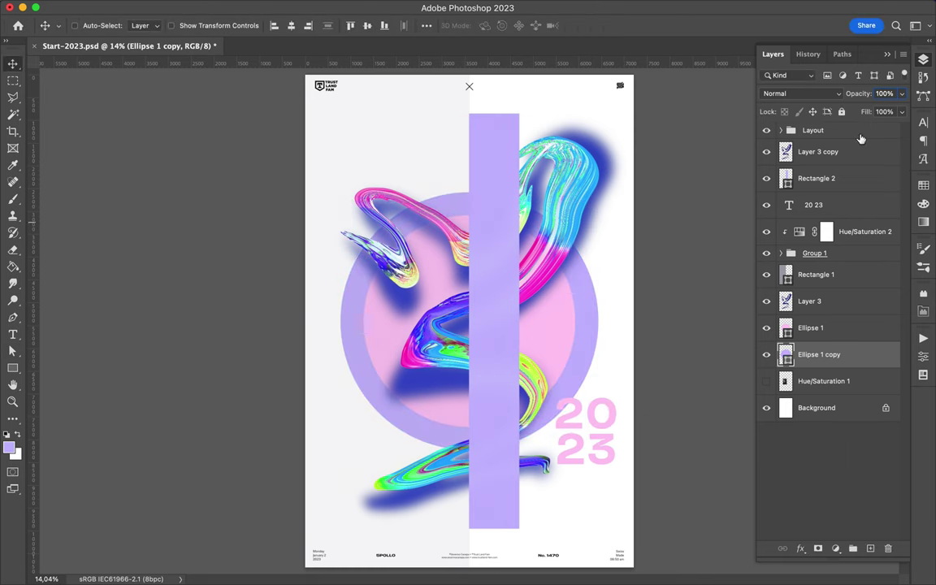
{"action": "key", "text": "shift+1"}
Step: Move the lavender circle copy to the poster's left edge and fade its fill to 39%
{"action": "key", "text": "shift+7"}
{"action": "key", "text": "ctrl+t"}
{"action": "left_click_drag", "start_coordinate": [459, 335], "coordinate": [348, 335]}
{"action": "key", "text": "Return"}
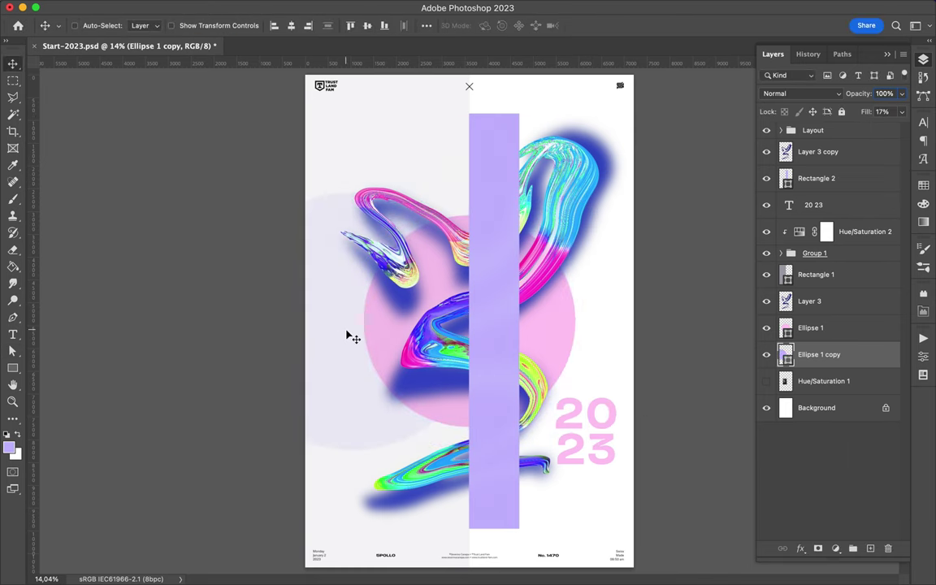
{"action": "key", "text": "shift+0"}
{"action": "left_click_drag", "start_coordinate": [382, 329], "coordinate": [348, 333]}
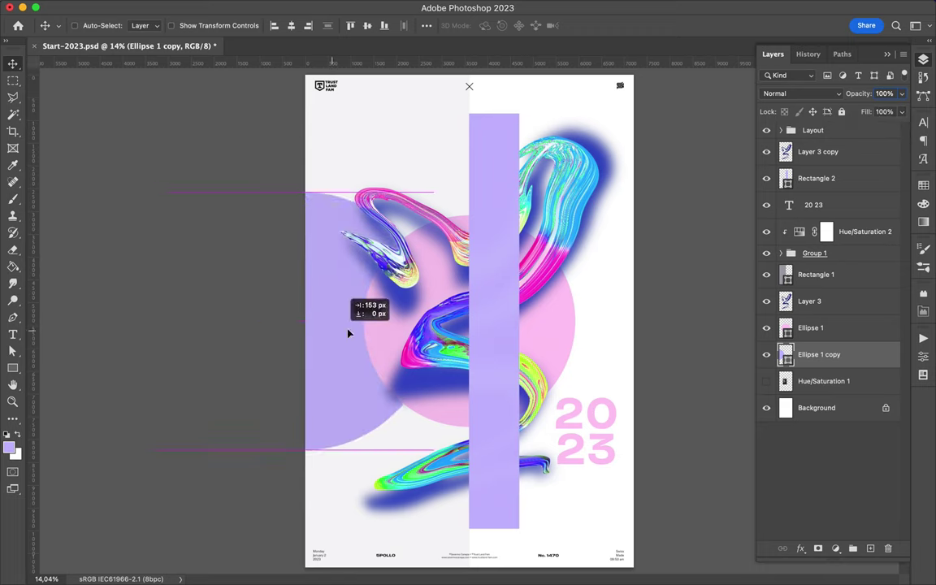
{"action": "left_click_drag", "start_coordinate": [876, 131], "coordinate": [865, 132]}
{"action": "left_click", "coordinate": [492, 310], "text": "ctrl"}
Step: Copy the 2023 text to the upper left and retype it as 'LIQUID'
{"action": "left_click_drag", "start_coordinate": [578, 417], "coordinate": [382, 154]}
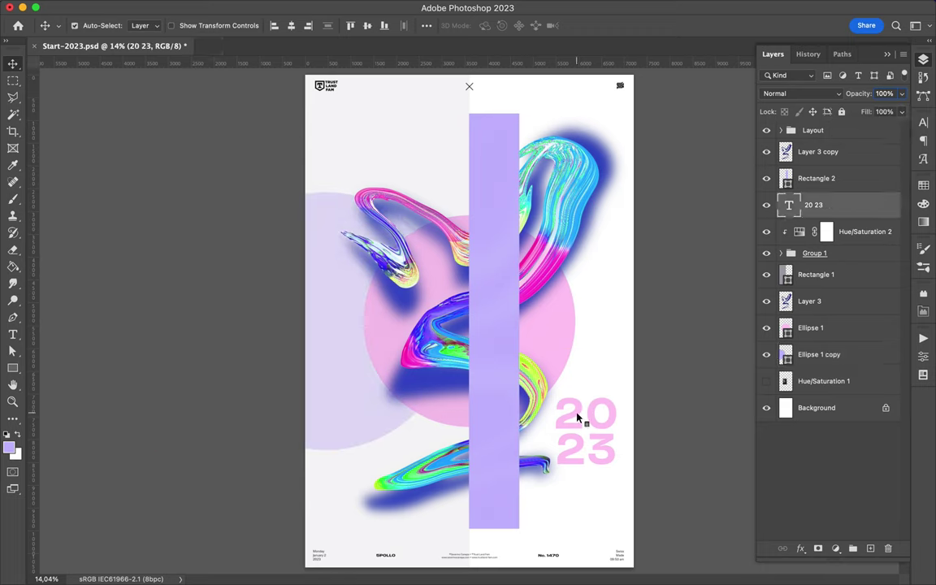
{"action": "double_click", "coordinate": [386, 155]}
{"action": "type", "text": "LIQUID"}
{"action": "key", "text": "ctrl+t"}
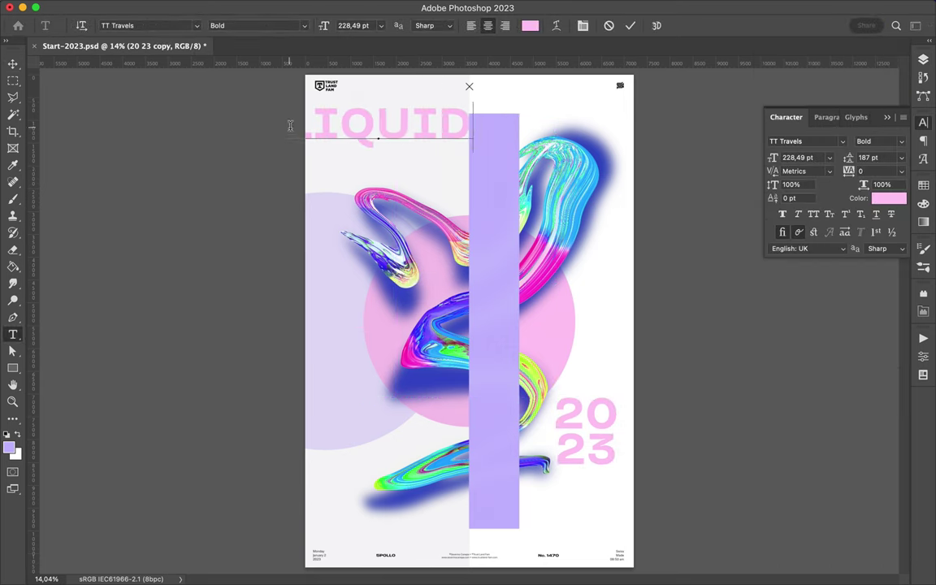
{"action": "key", "text": "ctrl+Return"}
Step: Scale the LIQUID title down to about 155 pt, colour it dark blue, and nudge it down
{"action": "key", "text": "v"}
{"action": "key", "text": "ctrl+t"}
{"action": "left_click_drag", "start_coordinate": [501, 164], "coordinate": [443, 161]}
{"action": "key", "text": "Return"}
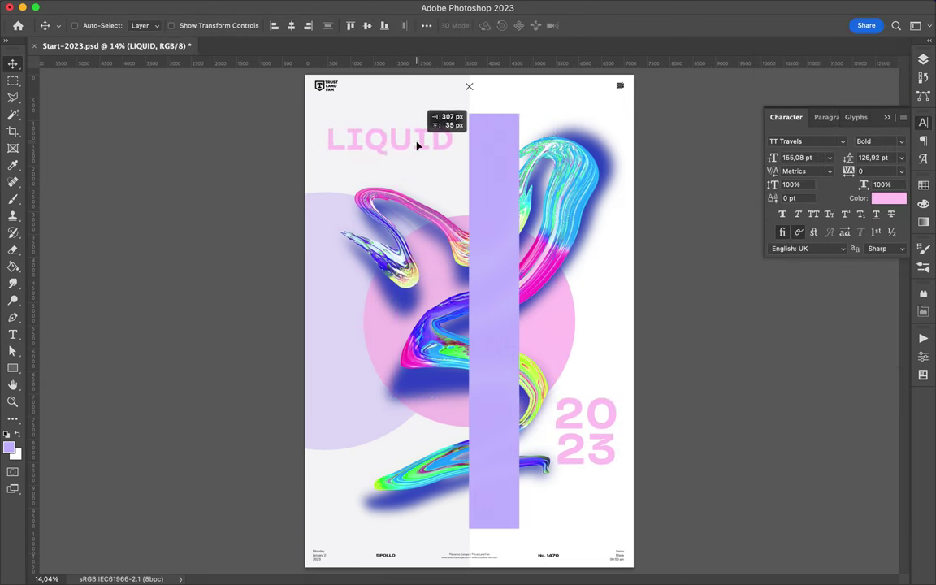
{"action": "left_click", "coordinate": [923, 185]}
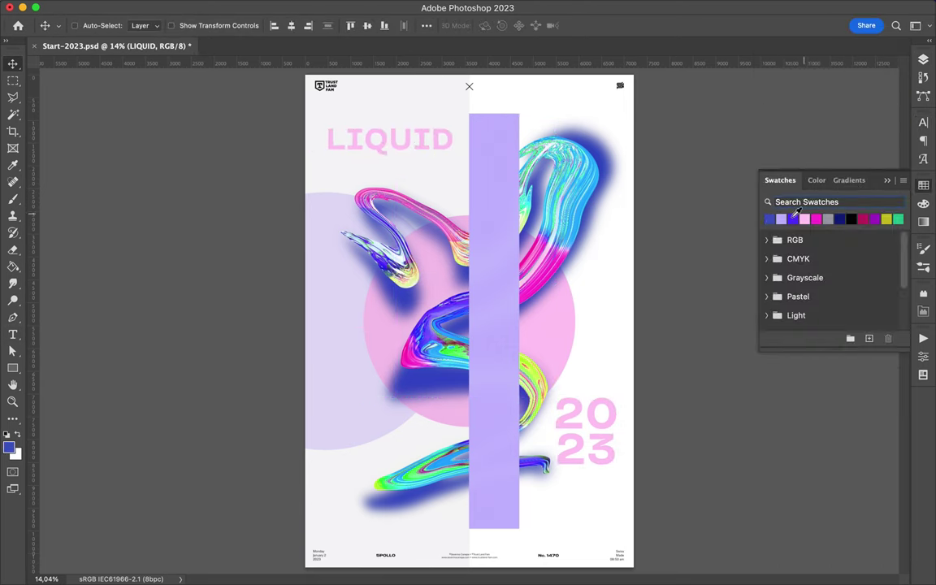
{"action": "double_click", "coordinate": [421, 158]}
{"action": "key", "text": "ctrl+Return"}
{"action": "left_click_drag", "start_coordinate": [420, 156], "coordinate": [422, 164]}
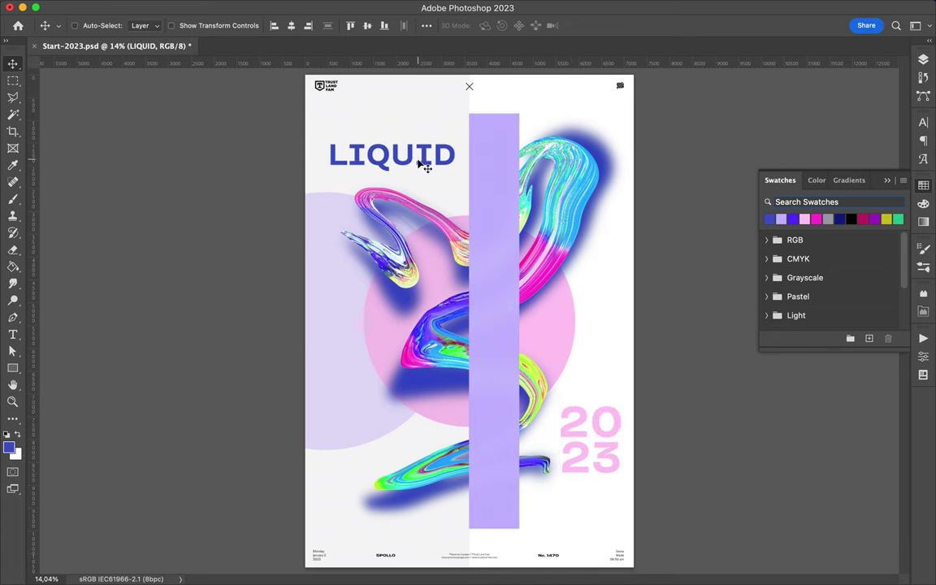
Step: Move Layer 3 copy and Rectangle 2 below the 20 23 text layer
{"action": "left_click", "coordinate": [923, 59]}
{"action": "left_click", "coordinate": [817, 178], "text": "shift"}
{"action": "left_click_drag", "start_coordinate": [817, 178], "coordinate": [816, 244]}
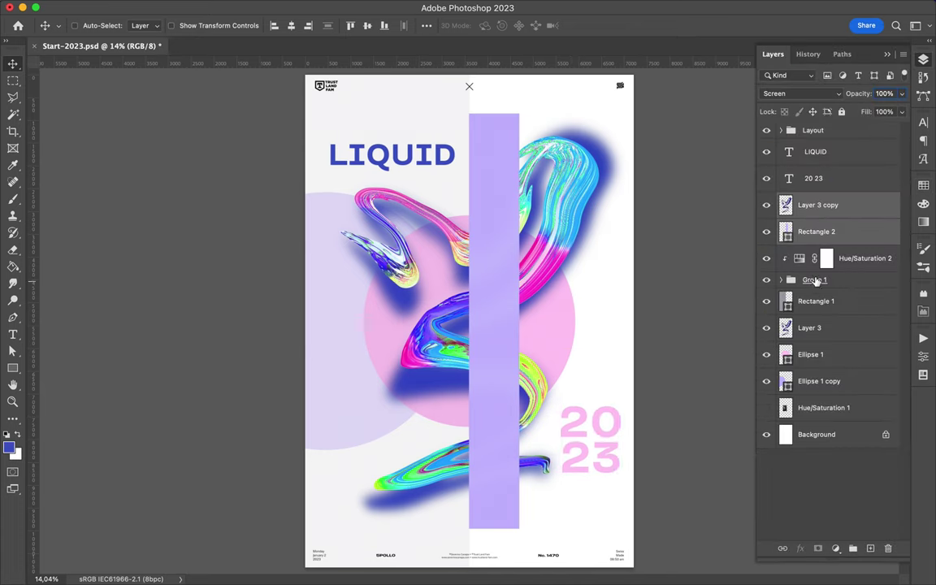
Step: Reorder Rectangle 1 and Layer 3 copy, and reposition both swirl layers together
{"action": "left_click_drag", "start_coordinate": [792, 312], "coordinate": [805, 395]}
{"action": "left_click_drag", "start_coordinate": [811, 205], "coordinate": [811, 245]}
{"action": "left_click", "coordinate": [809, 300], "text": "super"}
{"action": "left_click_drag", "start_coordinate": [556, 260], "coordinate": [546, 262]}
Step: Recolour the Rectangle 2 bar near-white using a colour sampled from the poster
{"action": "left_click", "coordinate": [816, 205]}
{"action": "left_click", "coordinate": [923, 184]}
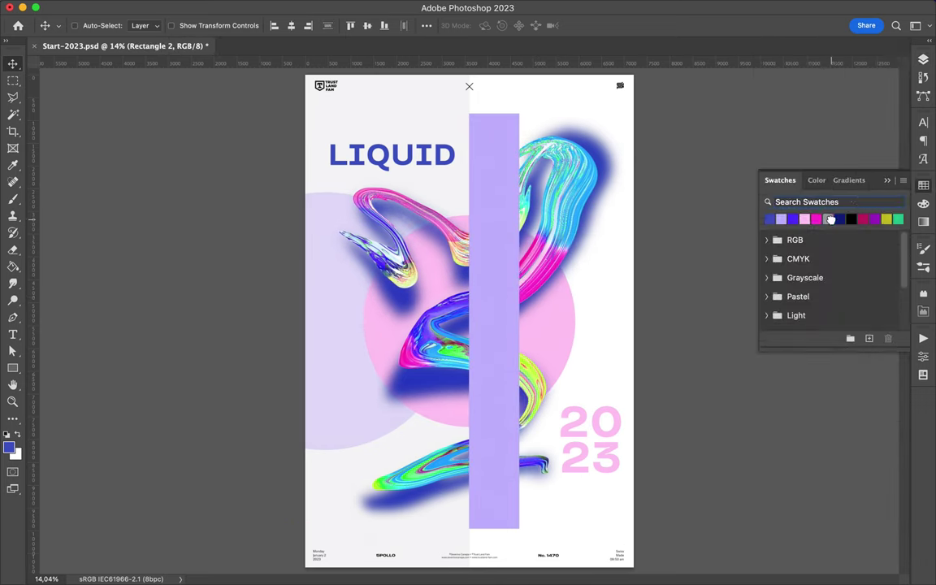
{"action": "left_click", "coordinate": [770, 219]}
{"action": "key", "text": "i"}
{"action": "left_click", "coordinate": [617, 199]}
{"action": "key", "text": "alt+BackSpace"}
{"action": "key", "text": "v"}
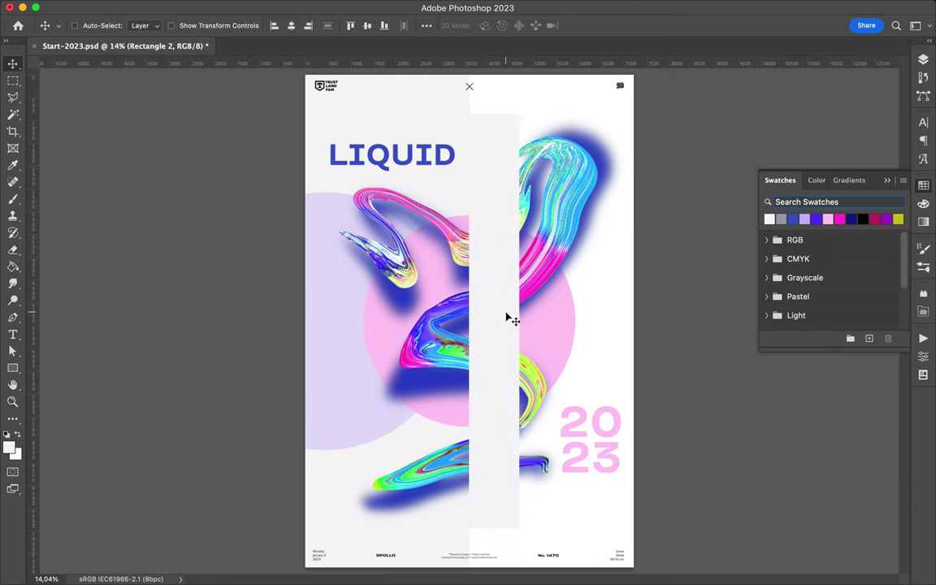
Step: Move Rectangle 2 below Layer 3 and stretch it across the poster's right side
{"action": "key", "text": "F7"}
{"action": "left_click_drag", "start_coordinate": [817, 204], "coordinate": [821, 309]}
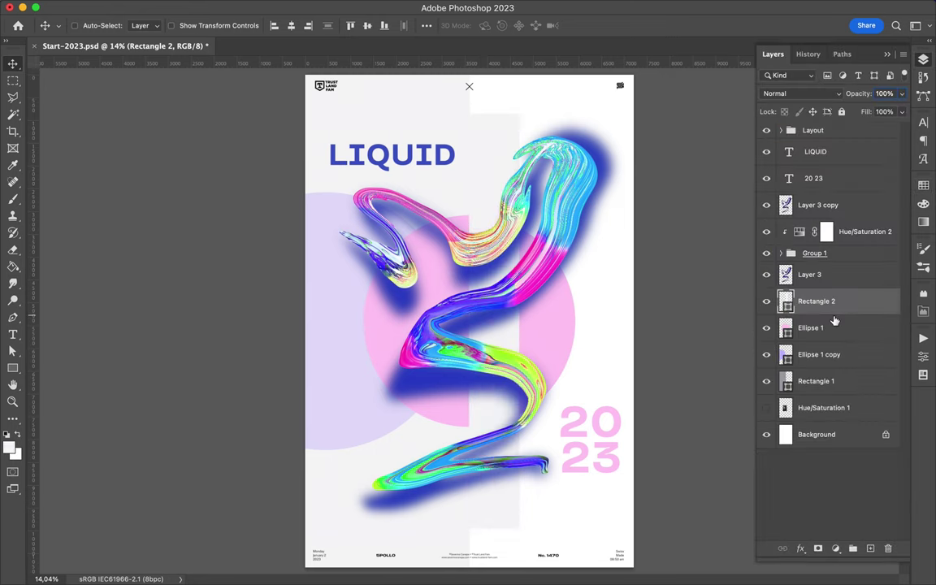
{"action": "key", "text": "super+t"}
{"action": "left_click_drag", "start_coordinate": [518, 321], "coordinate": [641, 321]}
{"action": "key", "text": "Return"}
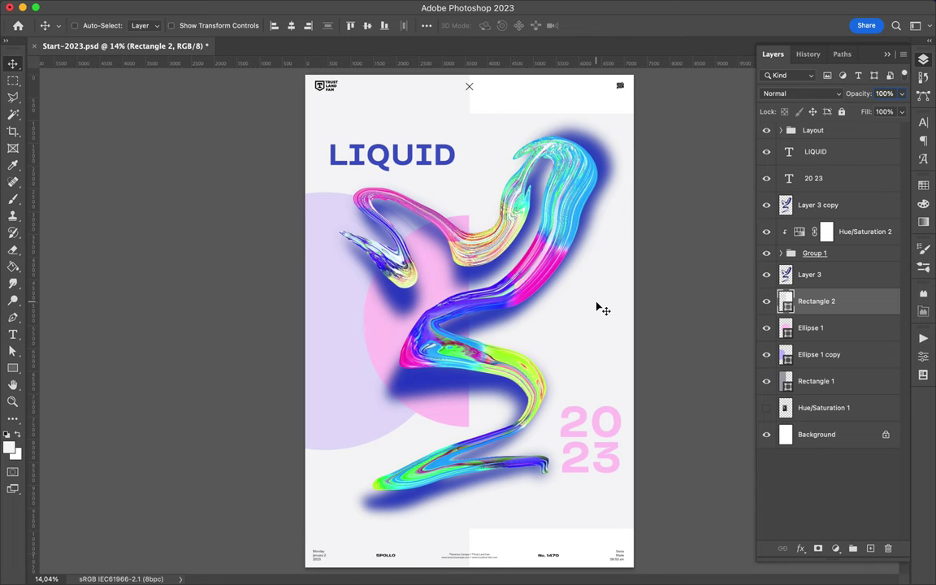
Step: Warp the Layer 3 copy and Layer 3 swirls, then move LIQUID to the right
{"action": "left_click", "coordinate": [386, 344], "text": "super"}
{"action": "key", "text": "super+t"}
{"action": "right_click", "coordinate": [386, 344]}
{"action": "left_click", "coordinate": [389, 342]}
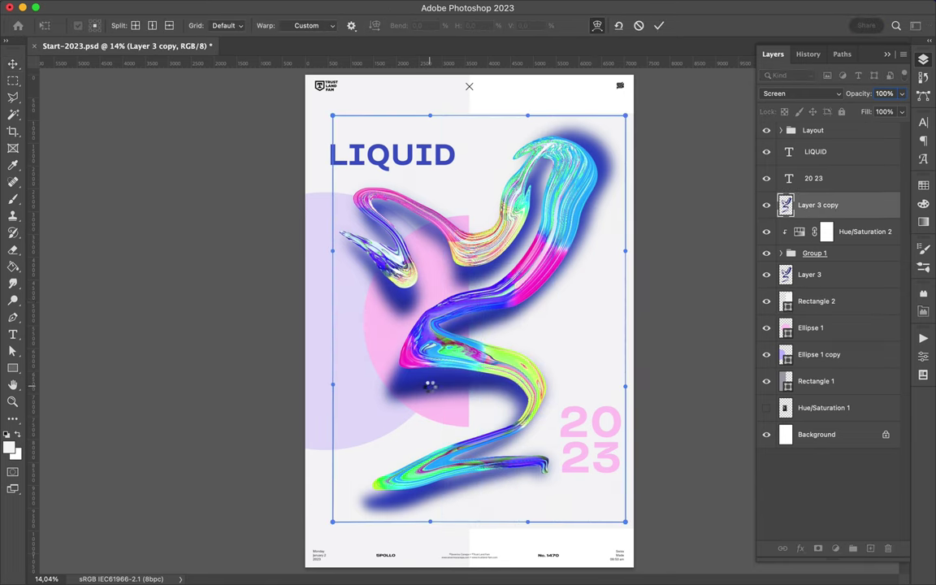
{"action": "key", "text": "Return"}
{"action": "left_click", "coordinate": [810, 274]}
{"action": "key", "text": "super+t"}
{"action": "right_click", "coordinate": [432, 382]}
{"action": "left_click", "coordinate": [451, 357]}
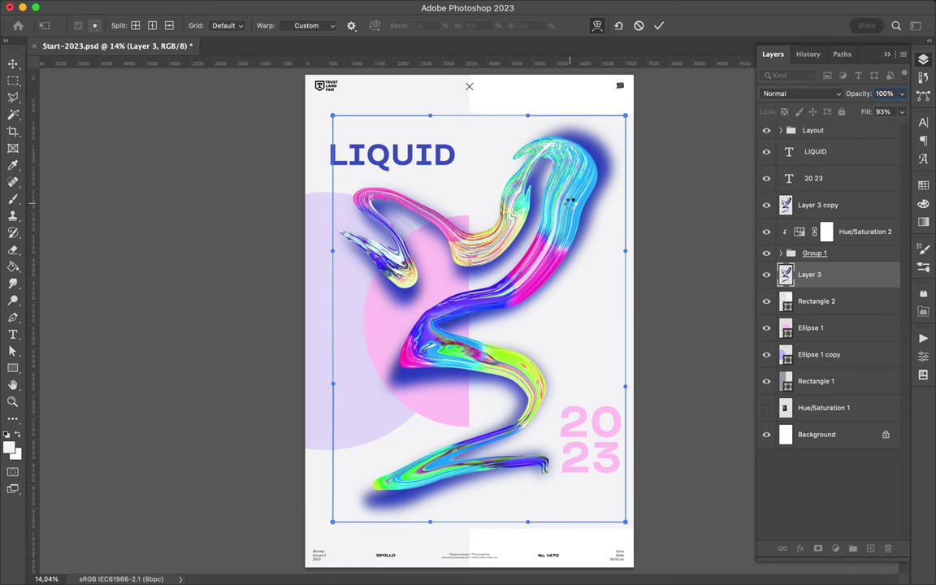
{"action": "key", "text": "Return"}
{"action": "left_click_drag", "start_coordinate": [460, 155], "coordinate": [479, 167]}
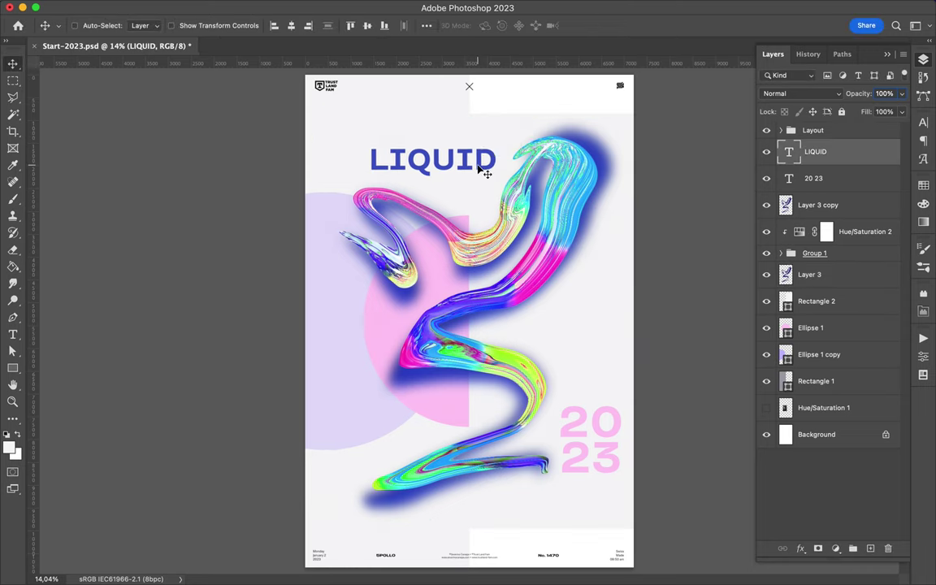
Step: Reposition the 2023 numerals and move their layer below Layer 3
{"action": "left_click_drag", "start_coordinate": [574, 428], "coordinate": [830, 188]}
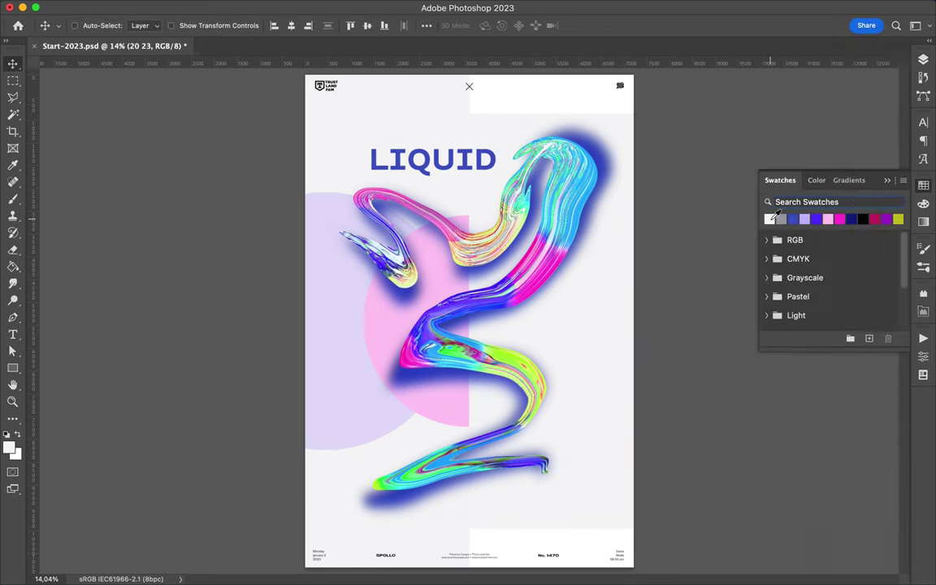
{"action": "left_click_drag", "start_coordinate": [813, 178], "coordinate": [813, 147]}
{"action": "left_click_drag", "start_coordinate": [609, 243], "coordinate": [609, 513]}
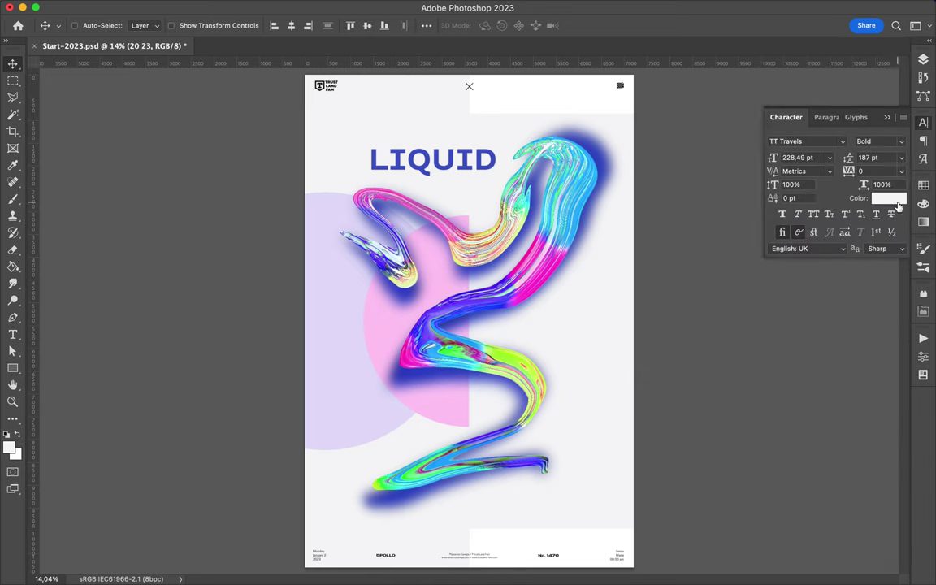
{"action": "left_click_drag", "start_coordinate": [593, 319], "coordinate": [597, 364]}
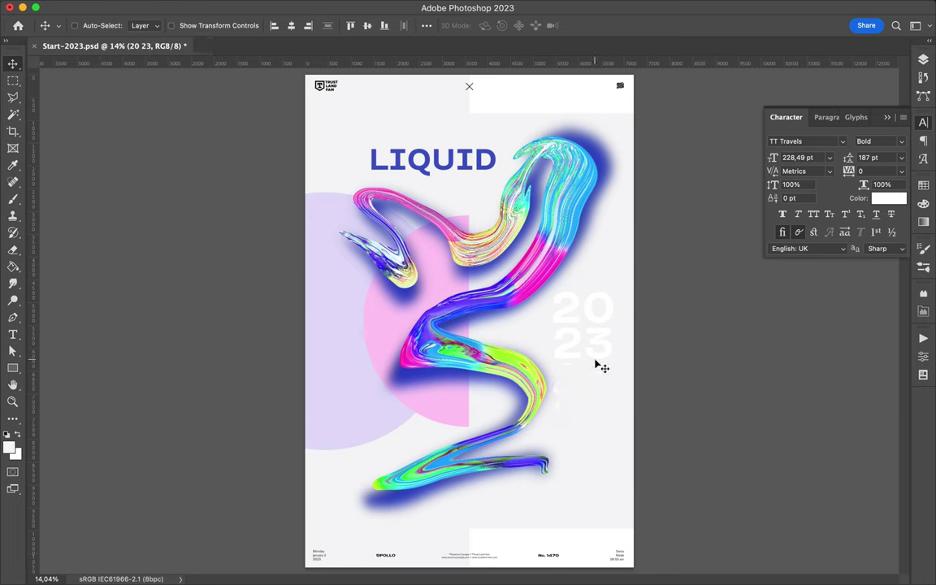
{"action": "double_click", "coordinate": [585, 341]}
{"action": "key", "text": "Escape"}
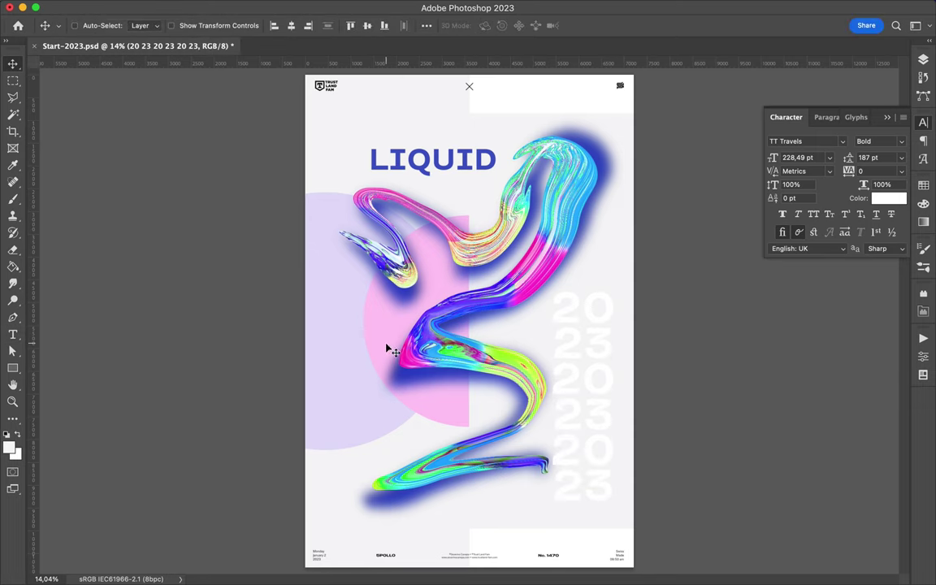
{"action": "left_click_drag", "start_coordinate": [578, 344], "coordinate": [562, 322]}
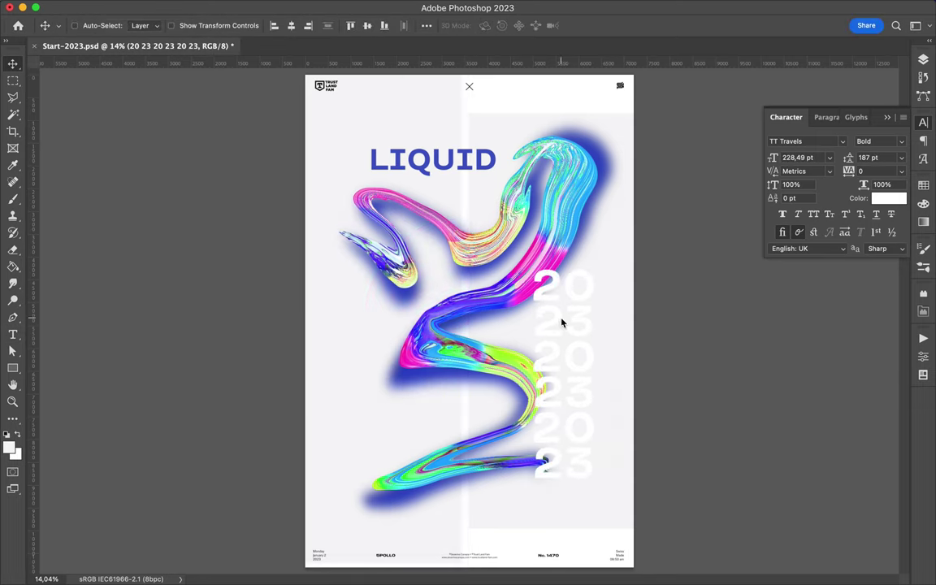
{"action": "left_click_drag", "start_coordinate": [874, 150], "coordinate": [845, 288]}
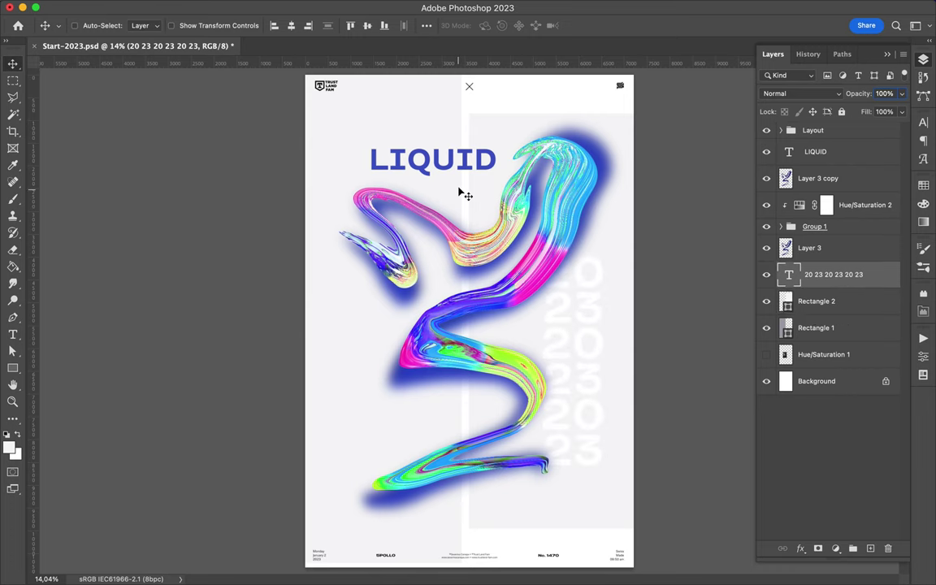
Step: Draw a large white circle at the poster's left and enlarge it evenly
{"action": "left_click", "coordinate": [495, 132]}
{"action": "key", "text": "u"}
{"action": "right_click", "coordinate": [12, 368]}
{"action": "left_click", "coordinate": [63, 376]}
{"action": "mouse_move", "coordinate": [185, 159]}
{"action": "left_mouse_down"}
{"action": "mouse_move", "coordinate": [483, 408]}
{"action": "mouse_move", "coordinate": [439, 465]}
{"action": "left_mouse_up"}
{"action": "key", "text": "a"}
{"action": "key", "text": "v"}
{"action": "left_click_drag", "start_coordinate": [338, 294], "coordinate": [340, 303]}
{"action": "key", "text": "ctrl+t"}
{"action": "left_click_drag", "start_coordinate": [306, 428], "coordinate": [313, 468]}
{"action": "key", "text": "Return"}
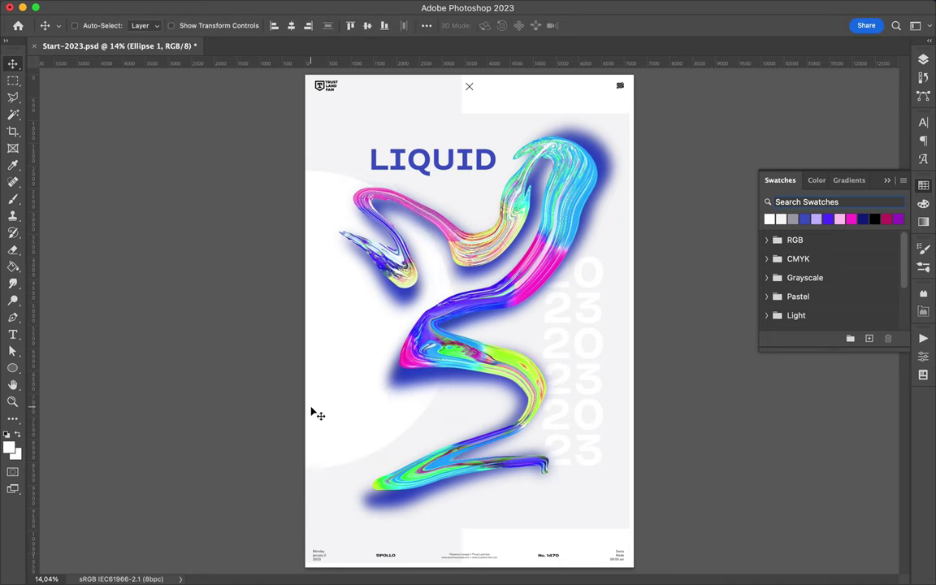
Step: Move Ellipse 1 below the 2023 numerals and scale LIQUID down to about 110.74 pt
{"action": "left_click", "coordinate": [923, 59]}
{"action": "left_click_drag", "start_coordinate": [816, 178], "coordinate": [817, 295]}
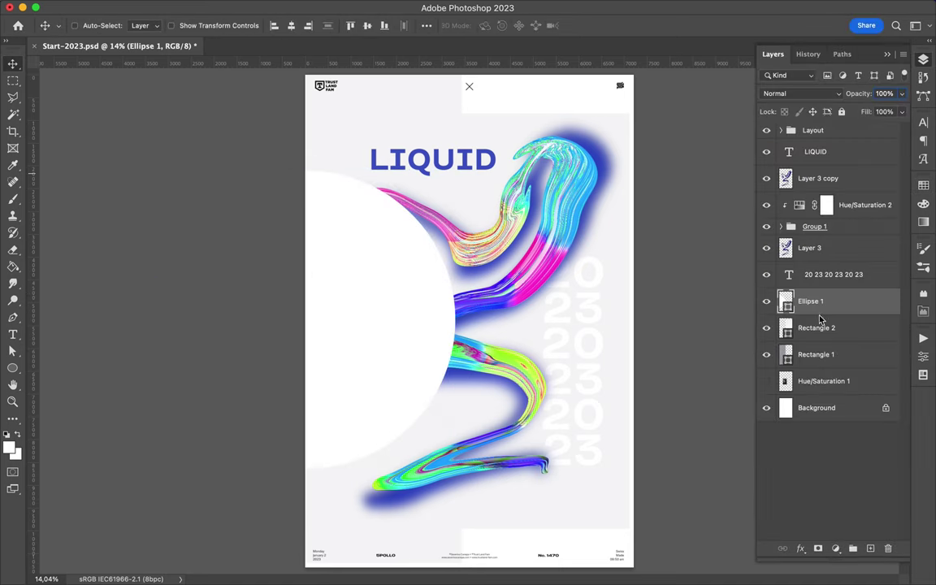
{"action": "left_click", "coordinate": [460, 166], "text": "ctrl"}
{"action": "key", "text": "ctrl+t"}
{"action": "left_click_drag", "start_coordinate": [497, 145], "coordinate": [459, 147]}
{"action": "key", "text": "Return"}
{"action": "left_click", "coordinate": [923, 122]}
Step: Tighten the LIQUID title's tracking to 60
{"action": "left_click", "coordinate": [864, 171]}
{"action": "type", "text": "200"}
{"action": "key", "text": "Return"}
{"action": "type", "text": "60"}
{"action": "key", "text": "Return"}
Step: Duplicate LIQUID at lower left and rotate the copy -90° to vertical
{"action": "left_click_drag", "start_coordinate": [419, 162], "coordinate": [447, 162]}
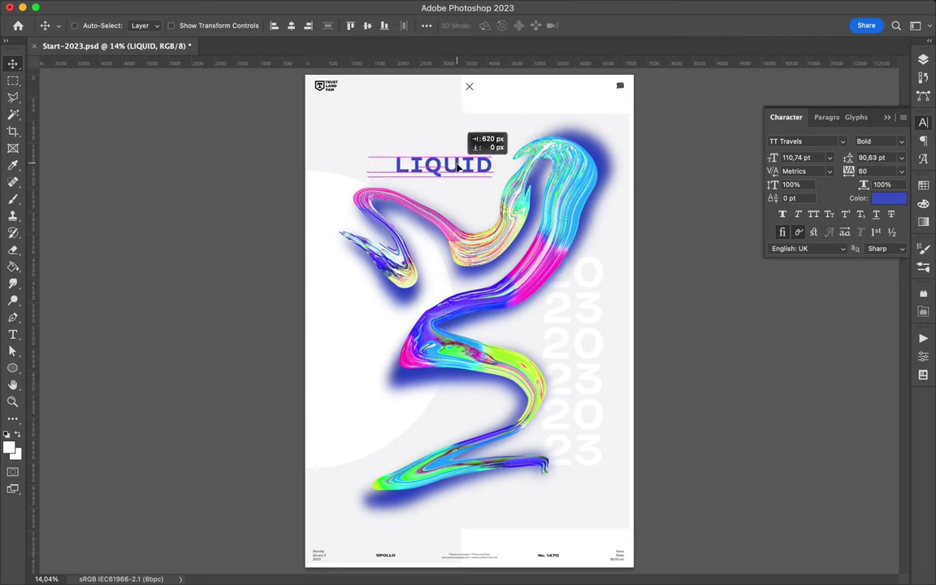
{"action": "key", "text": "ctrl+alt+t"}
{"action": "left_click_drag", "start_coordinate": [455, 307], "coordinate": [324, 304]}
{"action": "key", "text": "Return"}
Step: Set the vertical LIQUID copy to 11 pt with tracking 566
{"action": "left_click", "coordinate": [800, 157]}
{"action": "type", "text": "11"}
{"action": "key", "text": "Return"}
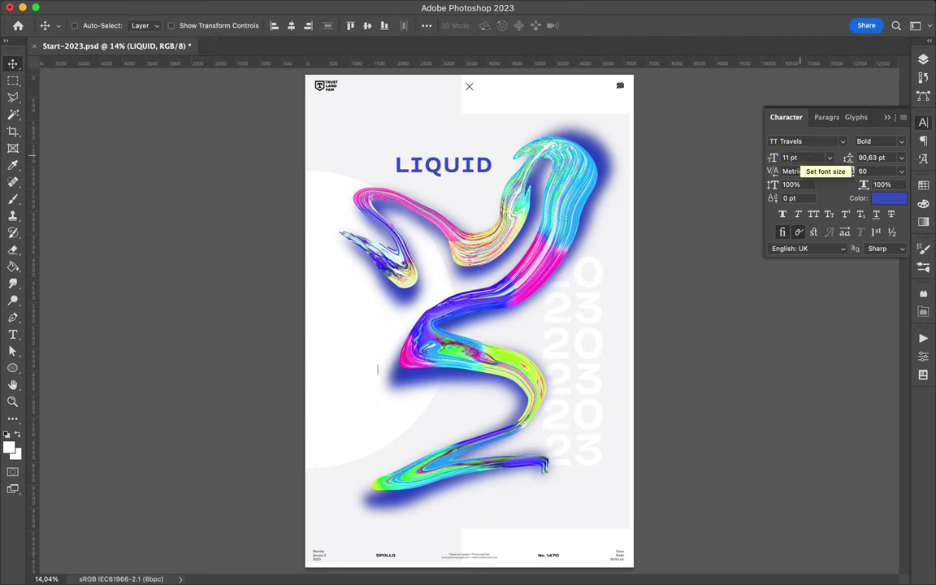
{"action": "type", "text": "15"}
{"action": "left_click", "coordinate": [867, 172]}
{"action": "type", "text": "566"}
{"action": "key", "text": "Return"}
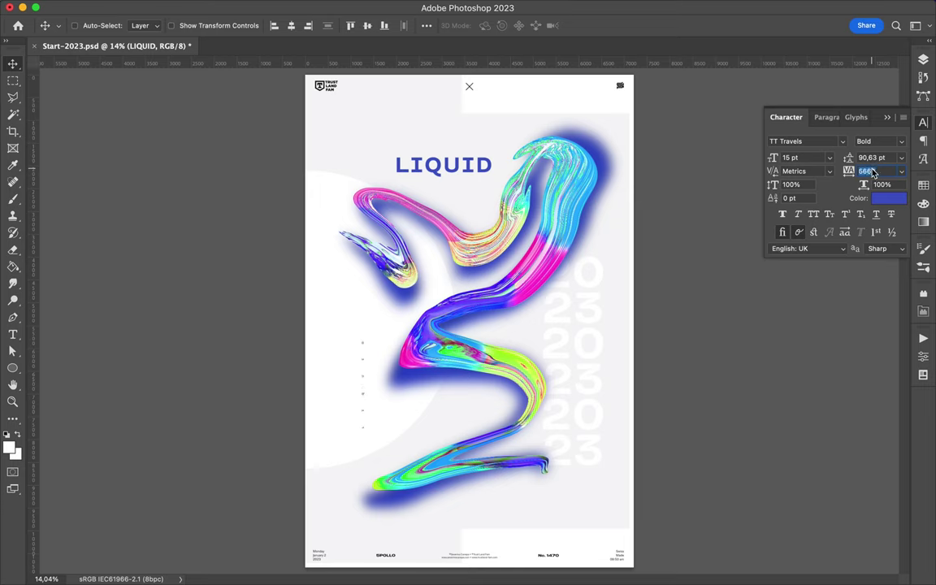
Step: Draw a thin tall rectangle and fill it navy
{"action": "key", "text": "u"}
{"action": "left_click_drag", "start_coordinate": [421, 84], "coordinate": [418, 357]}
{"action": "key", "text": "v"}
{"action": "left_click_drag", "start_coordinate": [420, 244], "coordinate": [492, 374]}
{"action": "left_click", "coordinate": [923, 185]}
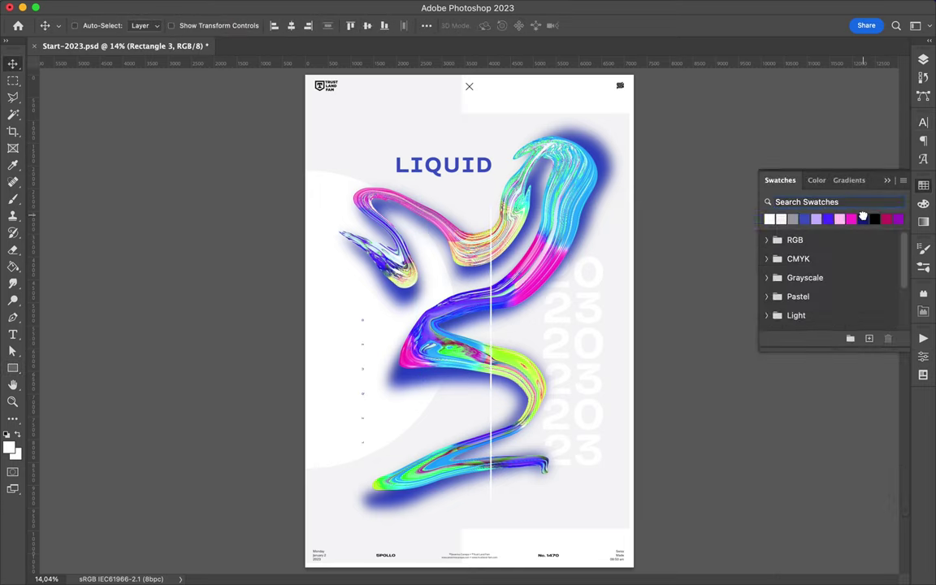
{"action": "left_click", "coordinate": [862, 218]}
Step: Widen the navy line into a tall bar placed below Ellipse 1
{"action": "left_click_drag", "start_coordinate": [491, 292], "coordinate": [536, 293]}
{"action": "key", "text": "ctrl+t"}
{"action": "mouse_move", "coordinate": [536, 355]}
{"action": "left_mouse_down"}
{"action": "mouse_move", "coordinate": [487, 355]}
{"action": "mouse_move", "coordinate": [510, 317]}
{"action": "left_mouse_up"}
{"action": "key", "text": "Return"}
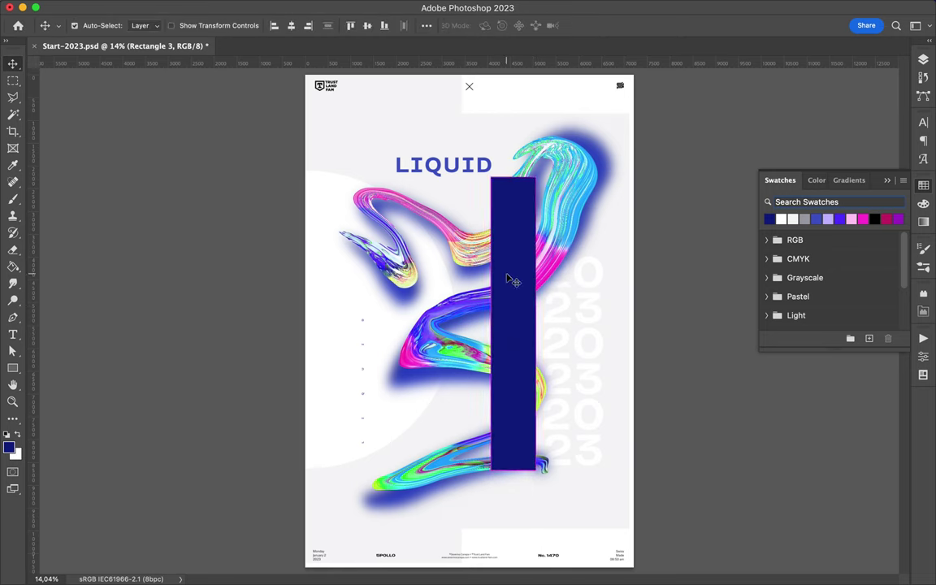
{"action": "left_click", "coordinate": [923, 59]}
{"action": "mouse_move", "coordinate": [815, 354]}
{"action": "left_mouse_down"}
{"action": "mouse_move", "coordinate": [815, 382]}
{"action": "mouse_move", "coordinate": [815, 355]}
{"action": "left_mouse_up"}
Step: Draw a small navy circle near the swirl's end, move it up, and group it
{"action": "left_click", "coordinate": [8, 370]}
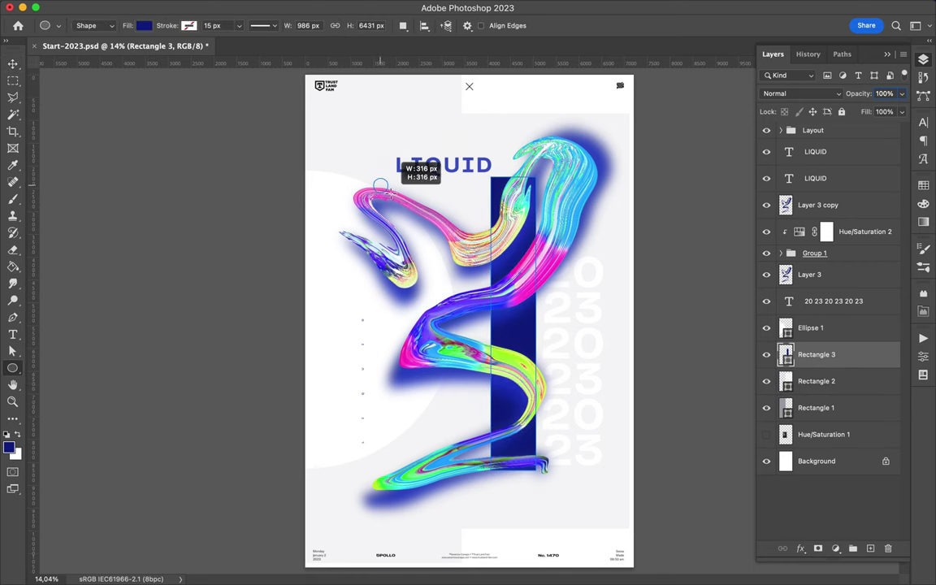
{"action": "left_click_drag", "start_coordinate": [381, 186], "coordinate": [388, 194]}
{"action": "left_click", "coordinate": [773, 54]}
{"action": "left_click_drag", "start_coordinate": [815, 355], "coordinate": [816, 200]}
{"action": "key", "text": "ctrl+g"}
{"action": "left_click", "coordinate": [809, 226]}
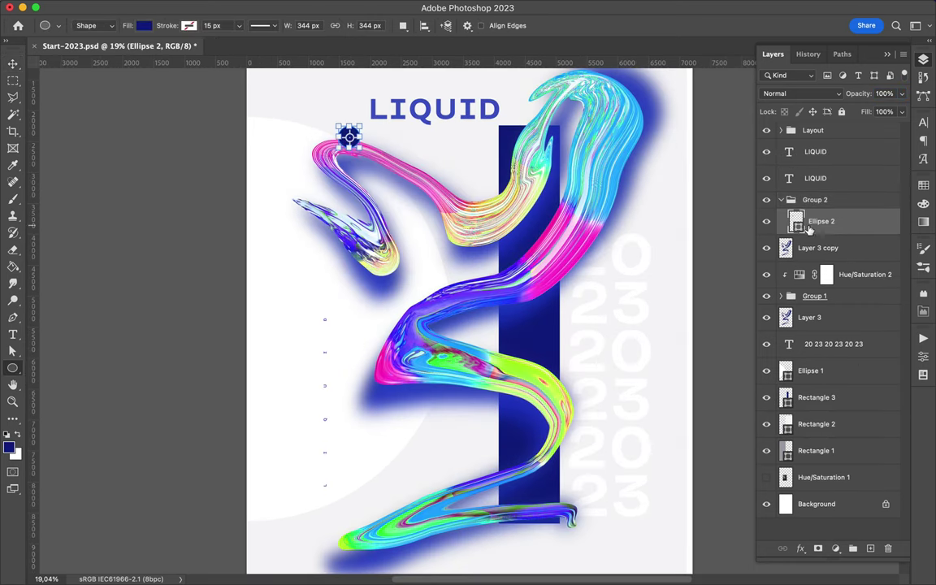
Step: Add several tiny navy dots around the LIQUID title
{"action": "scroll", "coordinate": [354, 78], "scroll_direction": "up", "scroll_amount": 3}
{"action": "left_click", "coordinate": [280, 166]}
{"action": "key", "text": "Escape"}
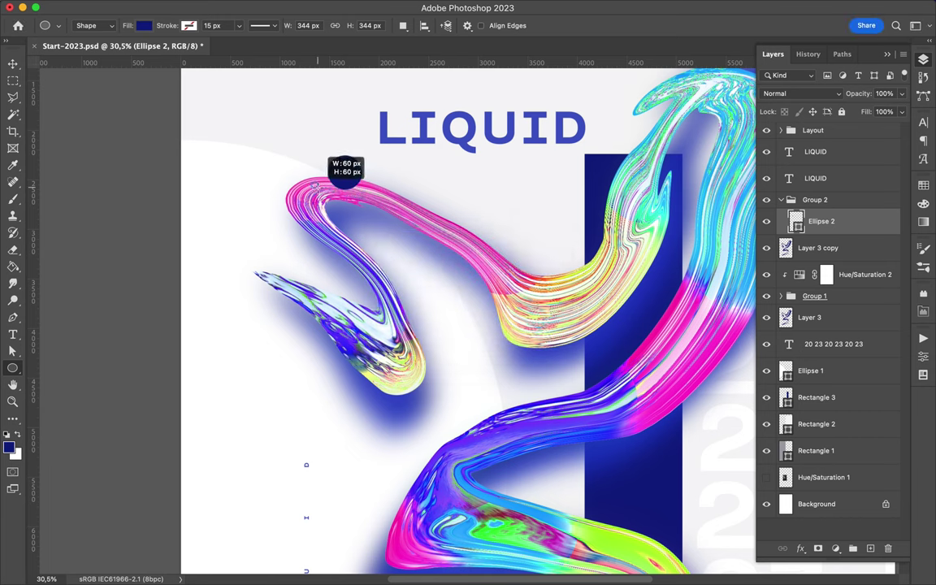
{"action": "left_click", "coordinate": [315, 185]}
{"action": "key", "text": "Return"}
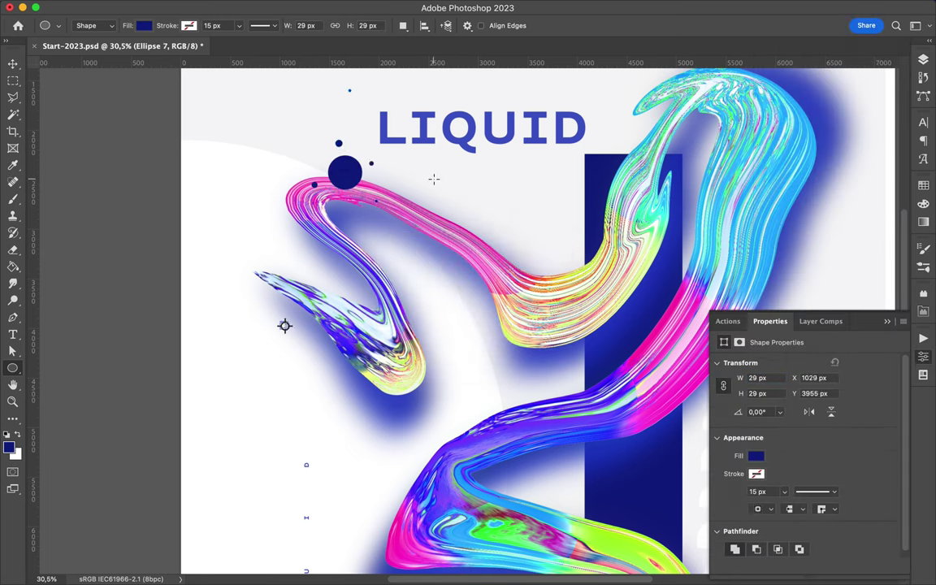
{"action": "scroll", "coordinate": [264, 130], "scroll_direction": "down", "scroll_amount": 1}
{"action": "left_click_drag", "start_coordinate": [324, 110], "coordinate": [327, 112]}
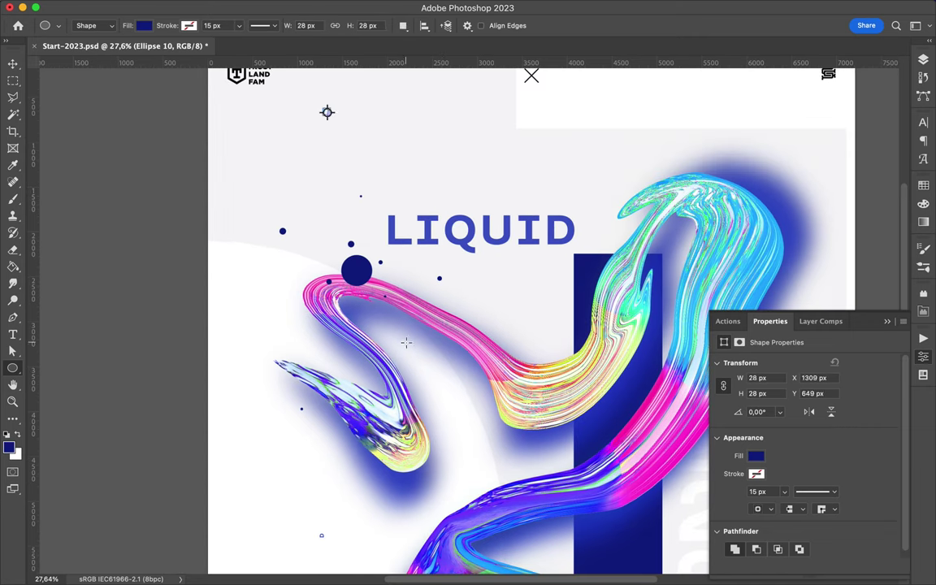
{"action": "left_click_drag", "start_coordinate": [379, 237], "coordinate": [380, 239]}
{"action": "key", "text": "super+0"}
Step: Draw a circle on the swirl and fill it white
{"action": "key", "text": "v"}
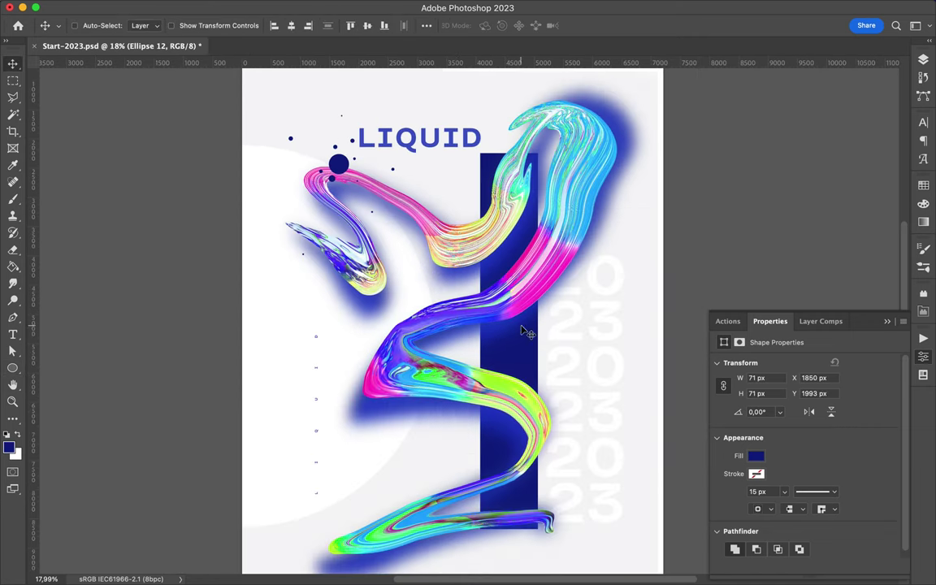
{"action": "key", "text": "u"}
{"action": "left_click_drag", "start_coordinate": [520, 315], "coordinate": [533, 302]}
{"action": "left_click", "coordinate": [104, 25]}
{"action": "left_click", "coordinate": [115, 88]}
{"action": "key", "text": "v"}
Step: Scatter more white dots of various sizes over the navy bar and lower swirl
{"action": "scroll", "coordinate": [520, 308], "scroll_direction": "up", "scroll_amount": 1}
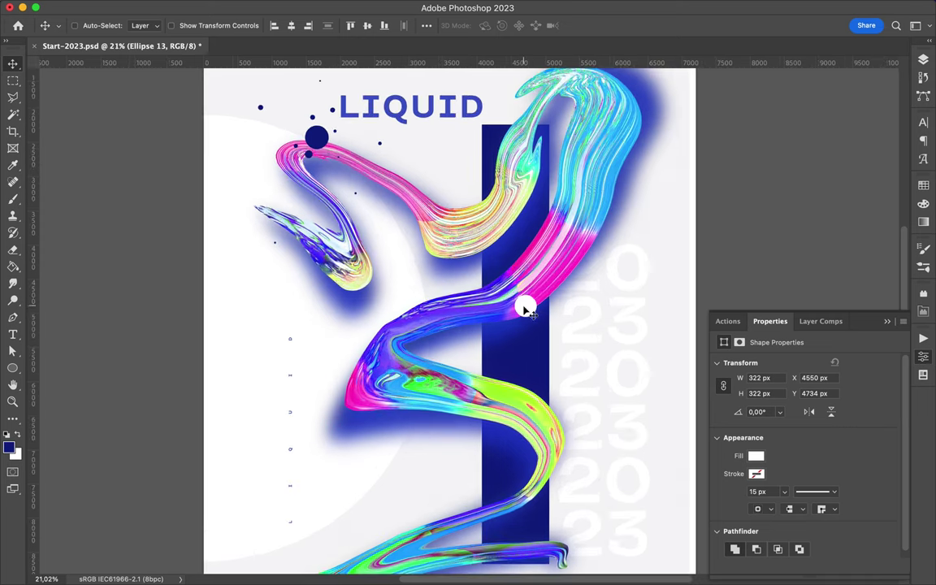
{"action": "key", "text": "u"}
{"action": "left_click_drag", "start_coordinate": [485, 293], "coordinate": [501, 312]}
{"action": "scroll", "coordinate": [501, 311], "scroll_direction": "up", "scroll_amount": 2}
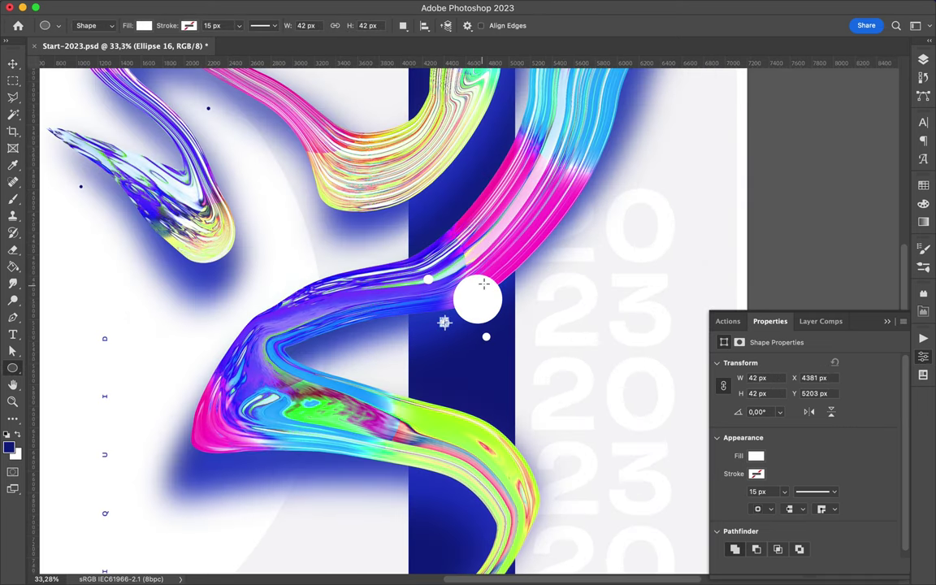
{"action": "left_click", "coordinate": [430, 236]}
{"action": "left_click_drag", "start_coordinate": [391, 264], "coordinate": [391, 265]}
{"action": "left_click", "coordinate": [524, 303]}
{"action": "left_click_drag", "start_coordinate": [529, 208], "coordinate": [529, 210]}
{"action": "left_click", "coordinate": [406, 387]}
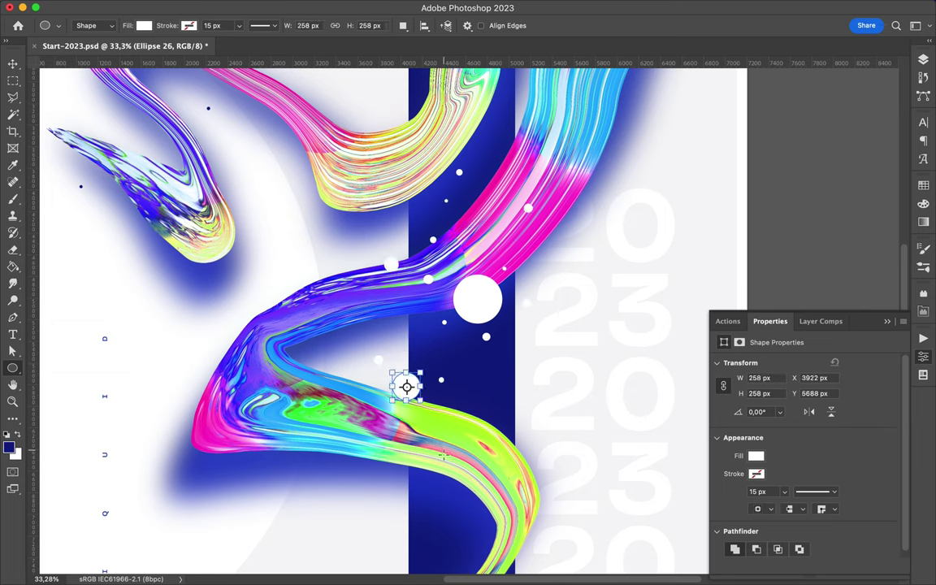
{"action": "left_click", "coordinate": [444, 510]}
{"action": "key", "text": "ctrl+0"}
Step: Duplicate the navy bar to the left edge above Ellipse 1 with fill at 26%
{"action": "key", "text": "v"}
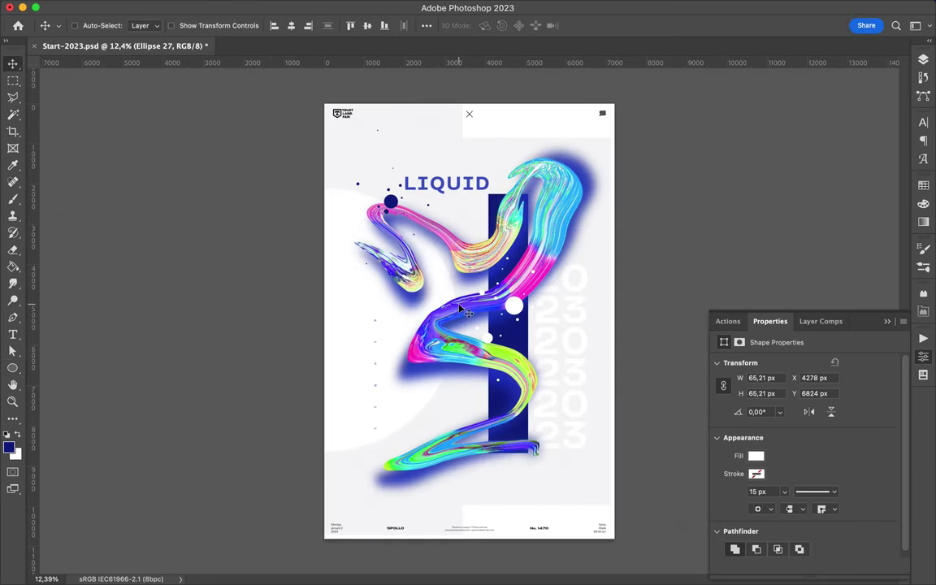
{"action": "left_click_drag", "start_coordinate": [502, 236], "coordinate": [307, 221]}
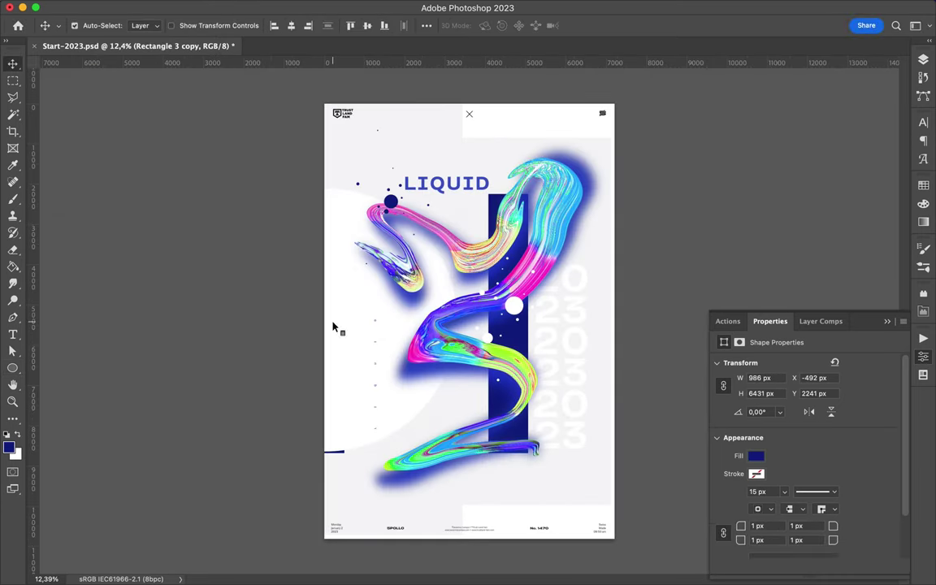
{"action": "left_click", "coordinate": [923, 59]}
{"action": "left_click_drag", "start_coordinate": [839, 393], "coordinate": [829, 363]}
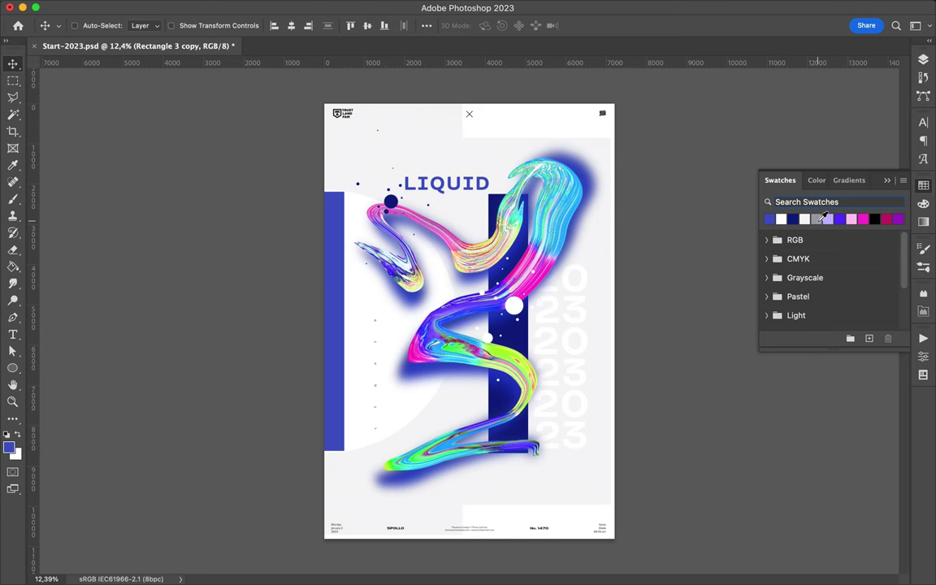
{"action": "left_click", "coordinate": [902, 111]}
{"action": "left_click_drag", "start_coordinate": [902, 130], "coordinate": [857, 130]}
{"action": "left_click_drag", "start_coordinate": [342, 260], "coordinate": [328, 260]}
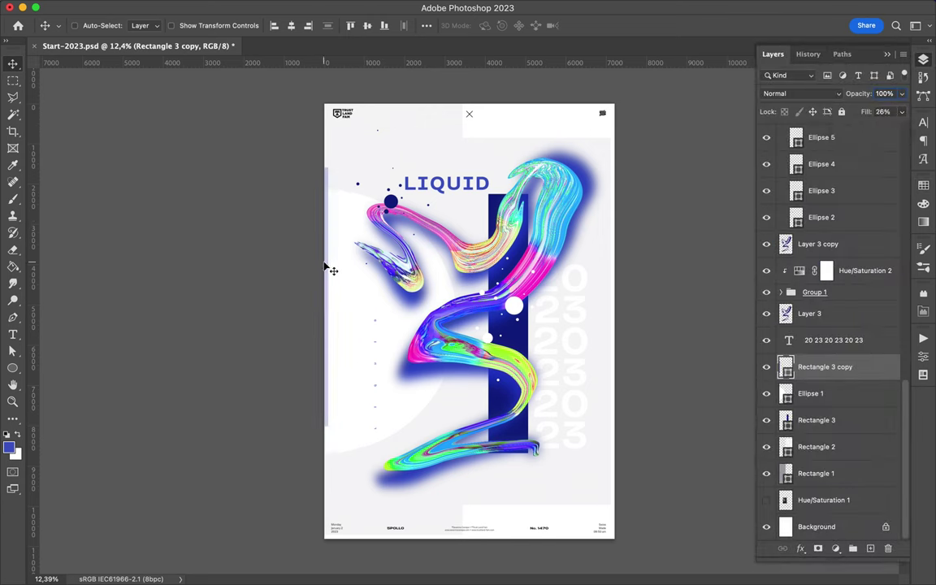
Step: Give the left-edge bar a sampled pale lavender fill
{"action": "key", "text": "i"}
{"action": "left_click", "coordinate": [328, 251]}
{"action": "left_click", "coordinate": [923, 185]}
{"action": "left_click", "coordinate": [923, 59]}
{"action": "key", "text": "v"}
Step: Draw a navy square and place it over the swirl's top-right end
{"action": "key", "text": "u"}
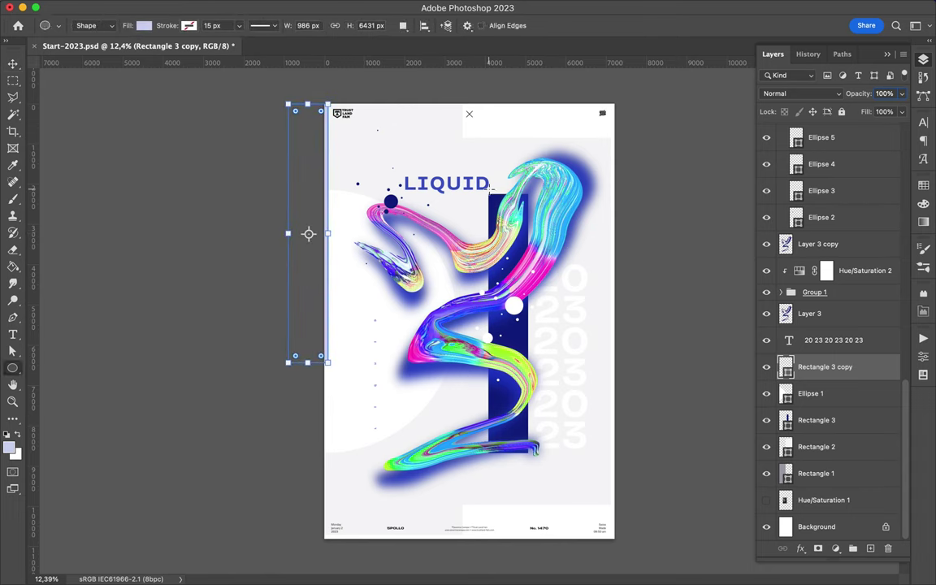
{"action": "left_click_drag", "start_coordinate": [554, 195], "coordinate": [590, 230]}
{"action": "scroll", "coordinate": [812, 325], "scroll_direction": "up", "scroll_amount": 10}
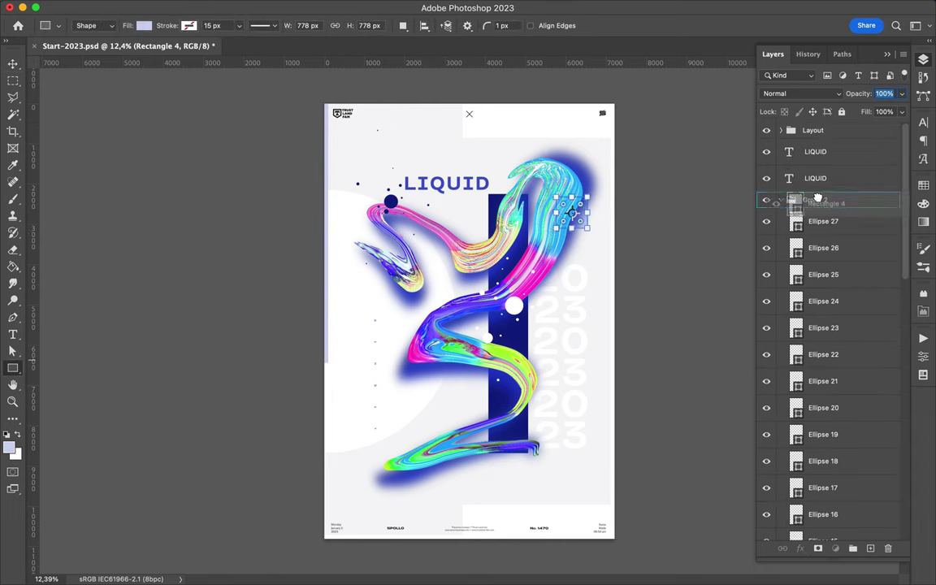
{"action": "left_click", "coordinate": [923, 185]}
{"action": "left_click", "coordinate": [804, 218]}
{"action": "key", "text": "v"}
{"action": "scroll", "coordinate": [596, 221], "scroll_direction": "up", "scroll_amount": 3}
{"action": "left_click_drag", "start_coordinate": [577, 179], "coordinate": [579, 142]}
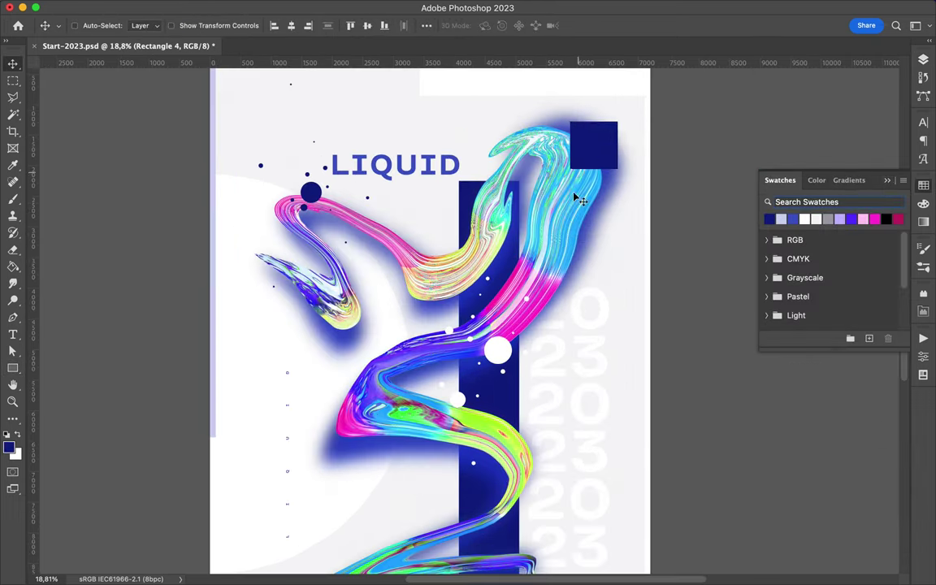
{"action": "scroll", "coordinate": [581, 206], "scroll_direction": "down", "scroll_amount": 3}
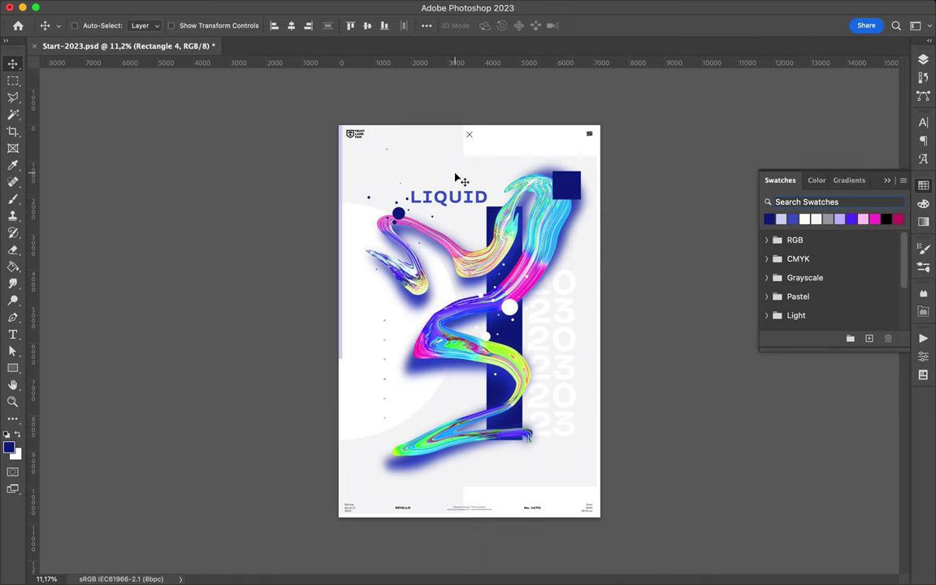
{"action": "left_click", "coordinate": [800, 396]}
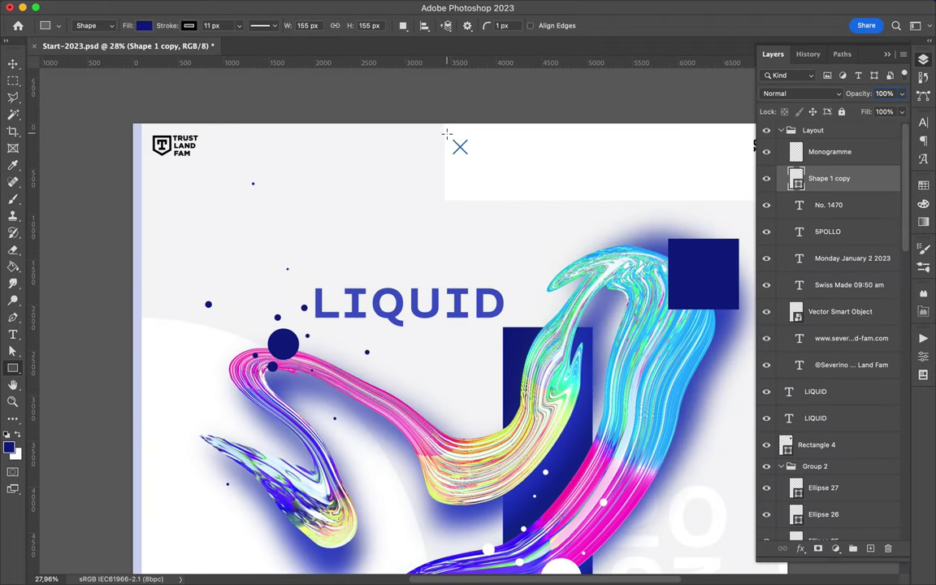
Step: Recolour the monogram navy by merging Rectangle 6 onto it
{"action": "left_click_drag", "start_coordinate": [147, 130], "coordinate": [206, 161]}
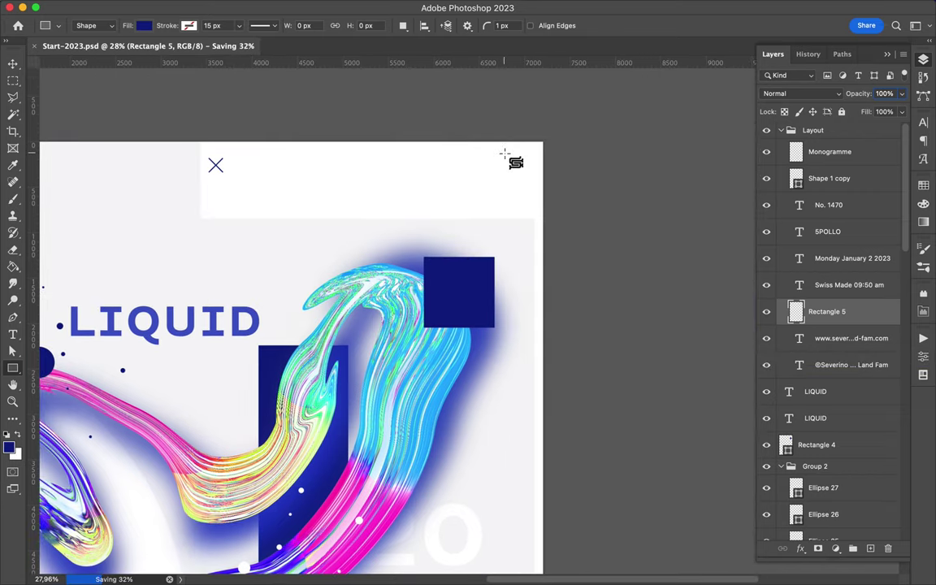
{"action": "left_click_drag", "start_coordinate": [524, 168], "coordinate": [526, 172]}
{"action": "key", "text": "v"}
{"action": "left_click_drag", "start_coordinate": [827, 311], "coordinate": [830, 156]}
{"action": "key", "text": "ctrl+e"}
{"action": "key", "text": "ctrl+minus"}
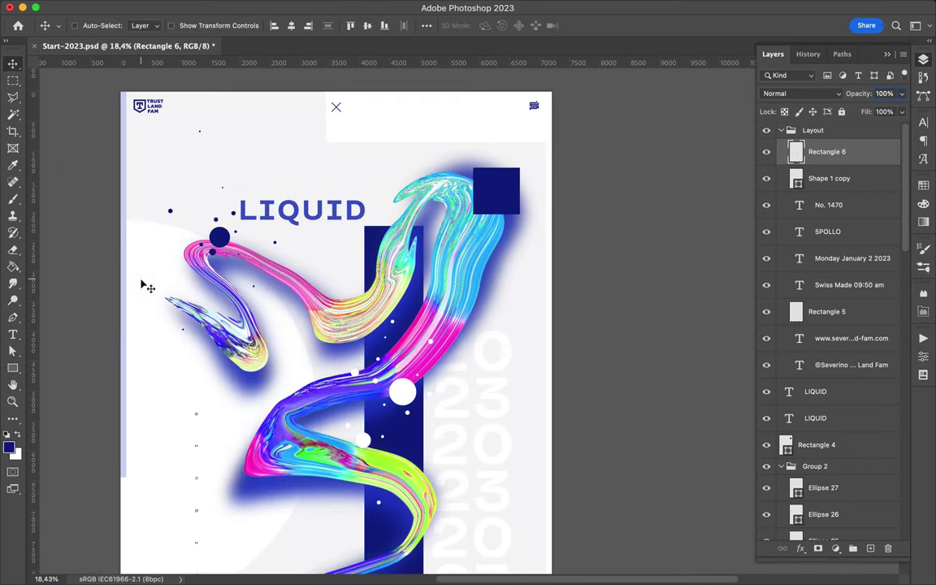
Step: Duplicate the X mark onto the swirl and draw a ring around it
{"action": "left_click", "coordinate": [336, 108], "text": "ctrl"}
{"action": "left_click_drag", "start_coordinate": [336, 109], "coordinate": [284, 338]}
{"action": "key", "text": "u"}
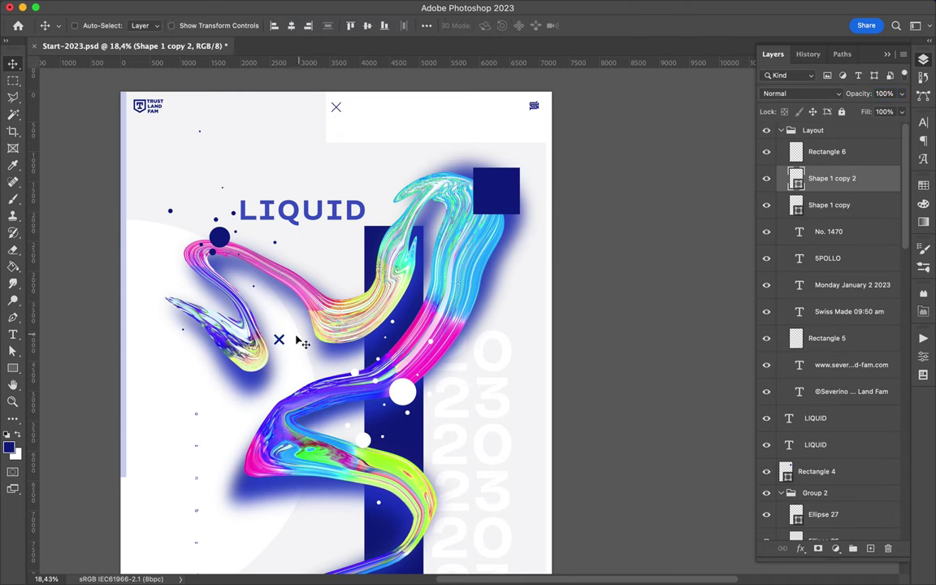
{"action": "key", "text": "F7"}
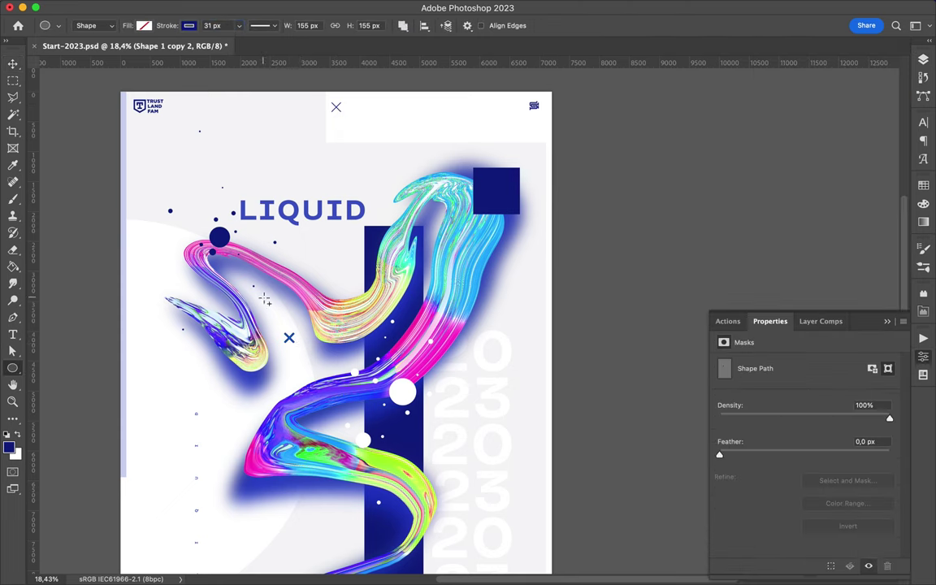
{"action": "left_click_drag", "start_coordinate": [288, 338], "coordinate": [299, 348]}
{"action": "key", "text": "v"}
{"action": "key", "text": "f"}
{"action": "key", "text": "F7"}
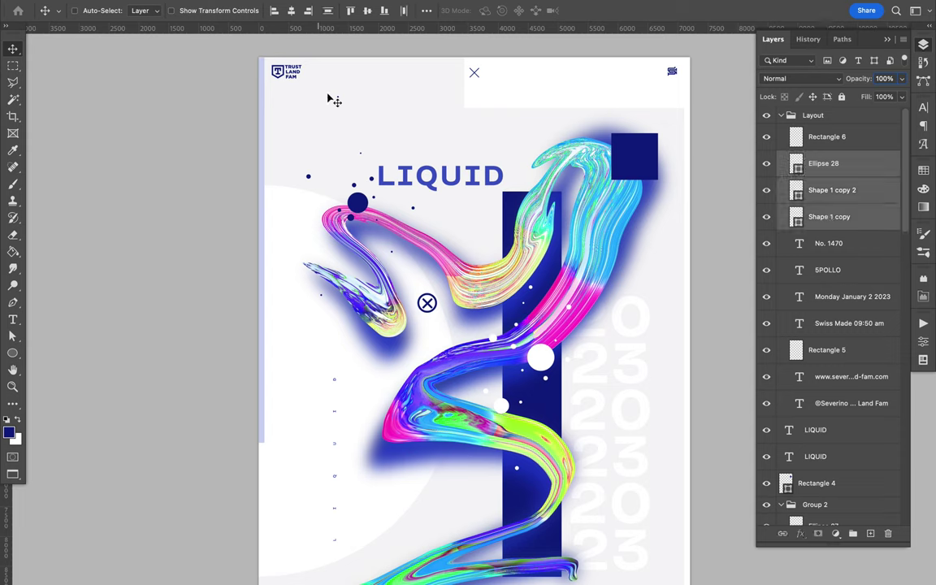
Step: Move the mark layers to the top of Layout and place the circled X left of the swirl
{"action": "left_click_drag", "start_coordinate": [827, 185], "coordinate": [818, 438]}
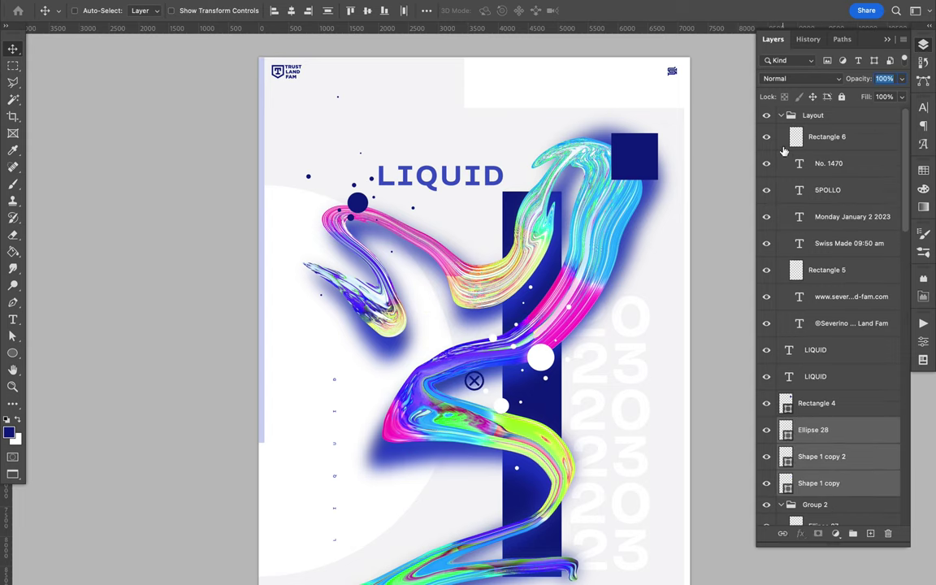
{"action": "scroll", "coordinate": [813, 244], "scroll_direction": "down", "scroll_amount": 3}
{"action": "left_click_drag", "start_coordinate": [817, 183], "coordinate": [812, 97]}
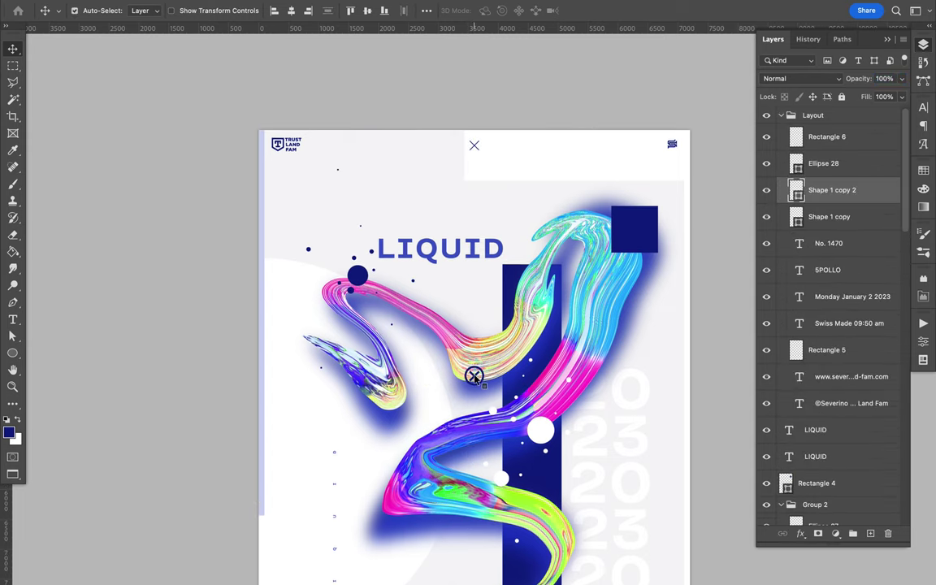
{"action": "left_click_drag", "start_coordinate": [823, 163], "coordinate": [817, 492]}
Step: Place a copy of the circled X below the swirl
{"action": "scroll", "coordinate": [422, 390], "scroll_direction": "down", "scroll_amount": 5}
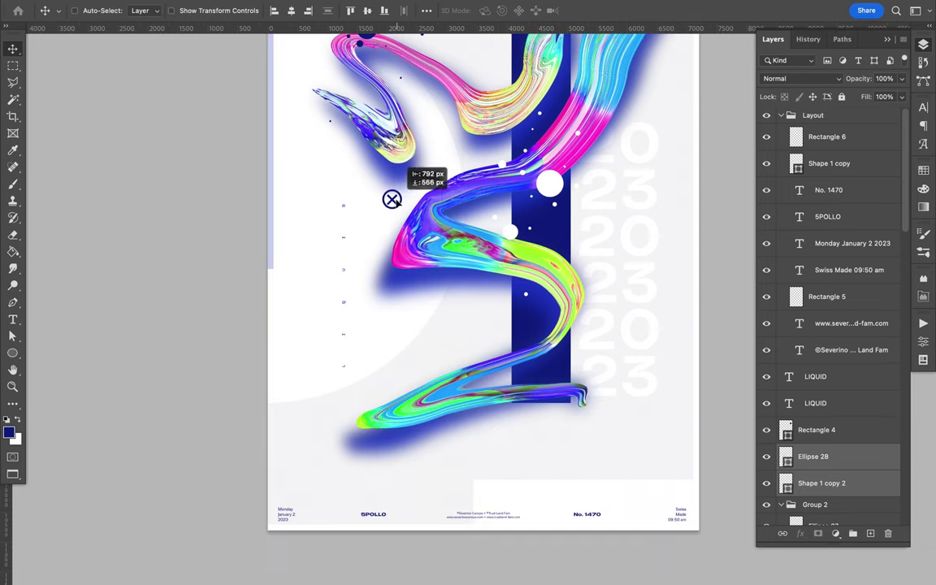
{"action": "scroll", "coordinate": [401, 230], "scroll_direction": "down", "scroll_amount": 3}
{"action": "scroll", "coordinate": [391, 215], "scroll_direction": "down", "scroll_amount": 3}
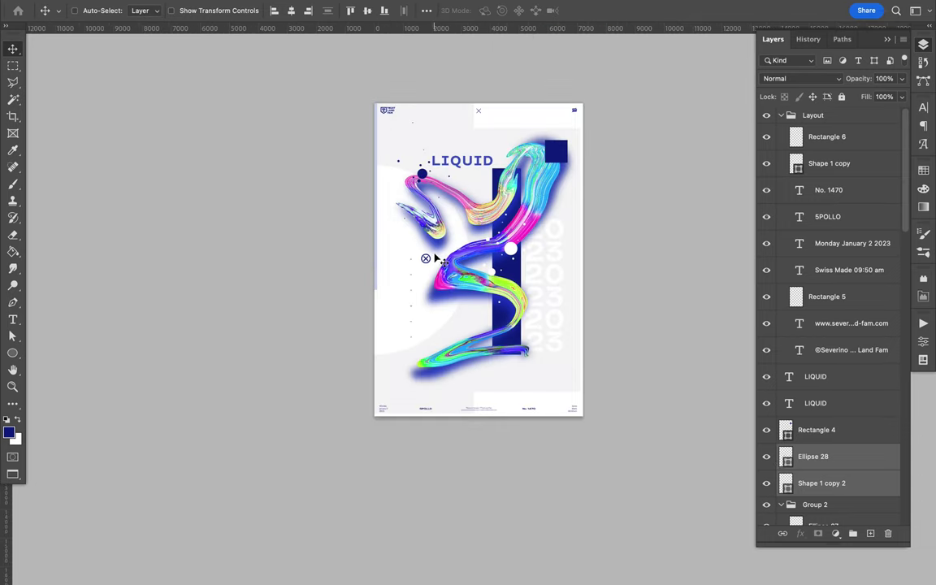
{"action": "scroll", "coordinate": [439, 262], "scroll_direction": "up", "scroll_amount": 3}
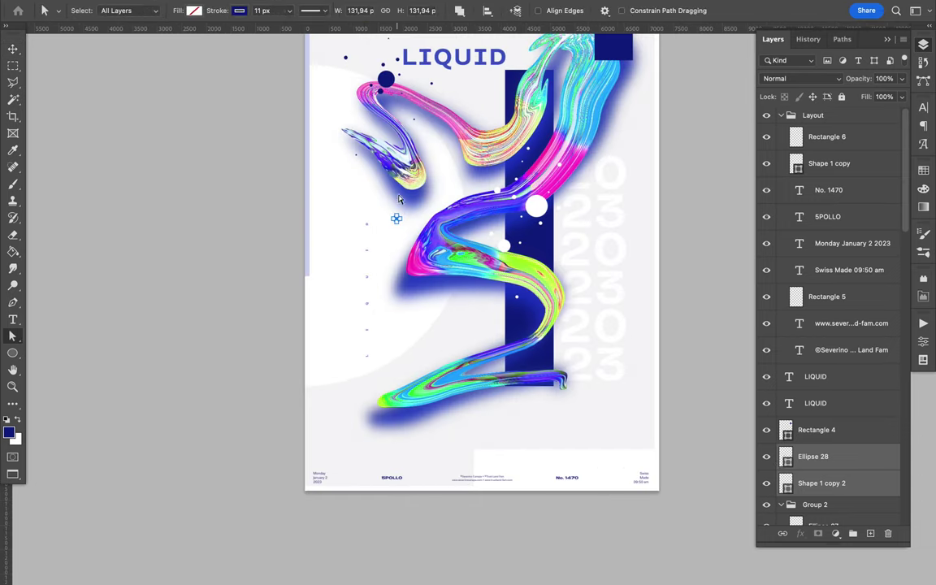
{"action": "left_click_drag", "start_coordinate": [397, 222], "coordinate": [528, 409], "text": "alt"}
{"action": "key", "text": "ctrl+minus"}
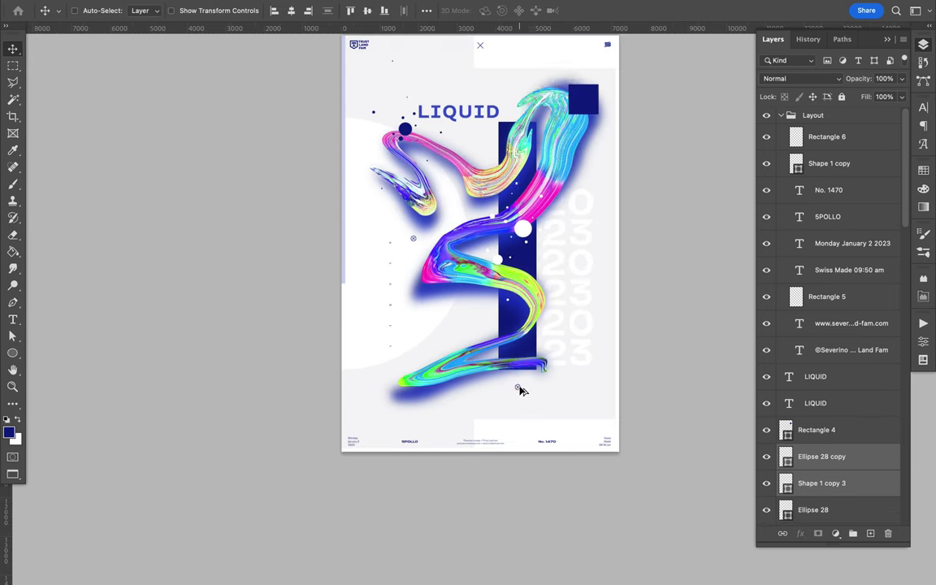
{"action": "scroll", "coordinate": [488, 173], "scroll_direction": "up", "scroll_amount": 3}
Step: Draw a light lavender pen shape at upper right and send it behind the artwork
{"action": "key", "text": "p"}
{"action": "left_click", "coordinate": [555, 103]}
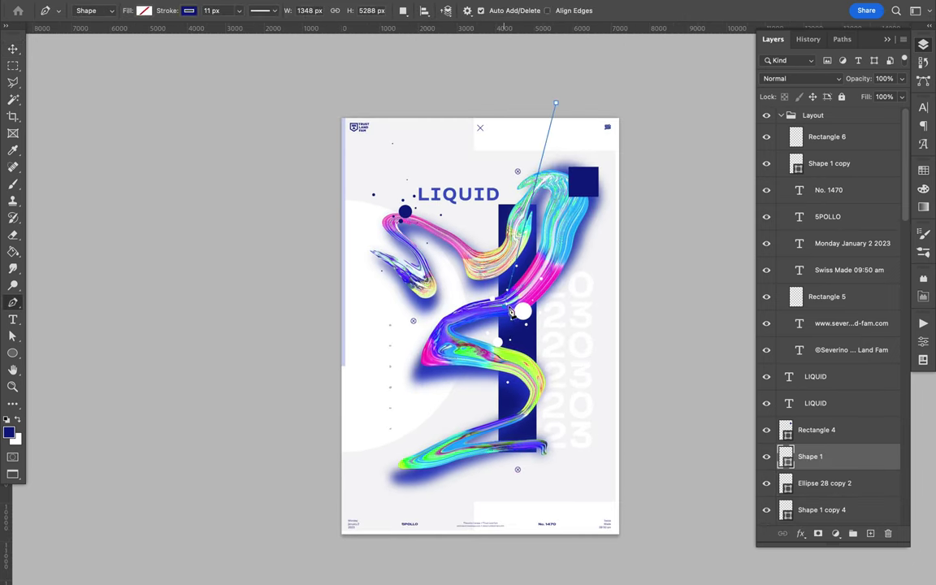
{"action": "left_click", "coordinate": [144, 10]}
{"action": "left_click", "coordinate": [163, 81]}
{"action": "key", "text": "v"}
{"action": "mouse_move", "coordinate": [810, 456]}
{"action": "left_mouse_down"}
{"action": "mouse_move", "coordinate": [827, 419]}
{"action": "mouse_move", "coordinate": [817, 418]}
{"action": "left_mouse_up"}
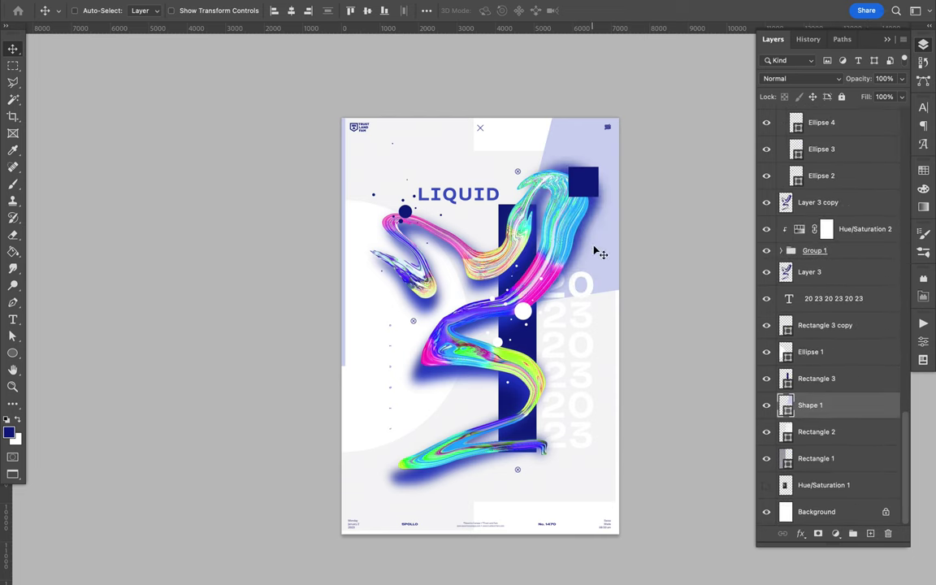
Step: Draw a four-point lavender shape across the bottom-left corner, then select the navy bar
{"action": "key", "text": "p"}
{"action": "left_click", "coordinate": [513, 406]}
{"action": "left_click", "coordinate": [335, 514]}
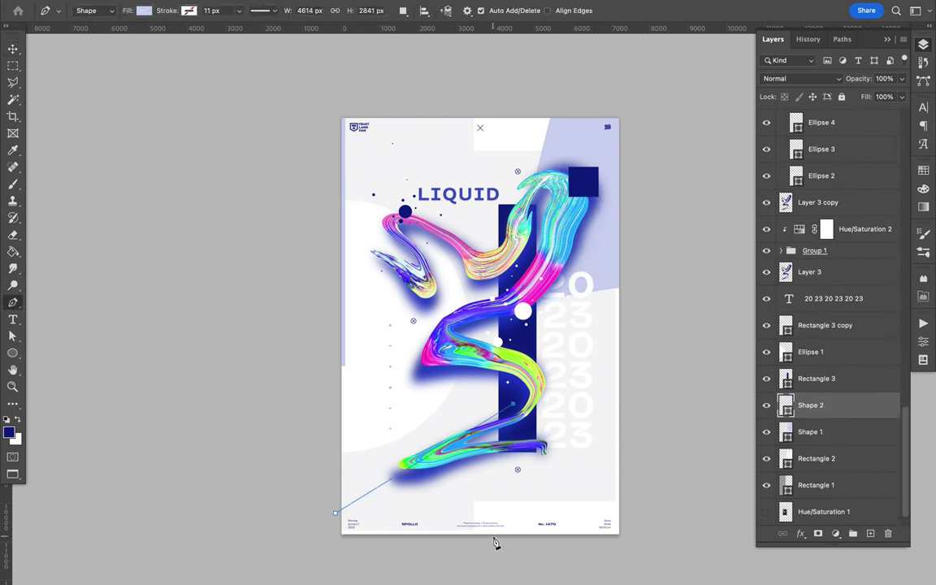
{"action": "left_click", "coordinate": [325, 544]}
{"action": "left_click", "coordinate": [423, 549]}
{"action": "left_click", "coordinate": [513, 406]}
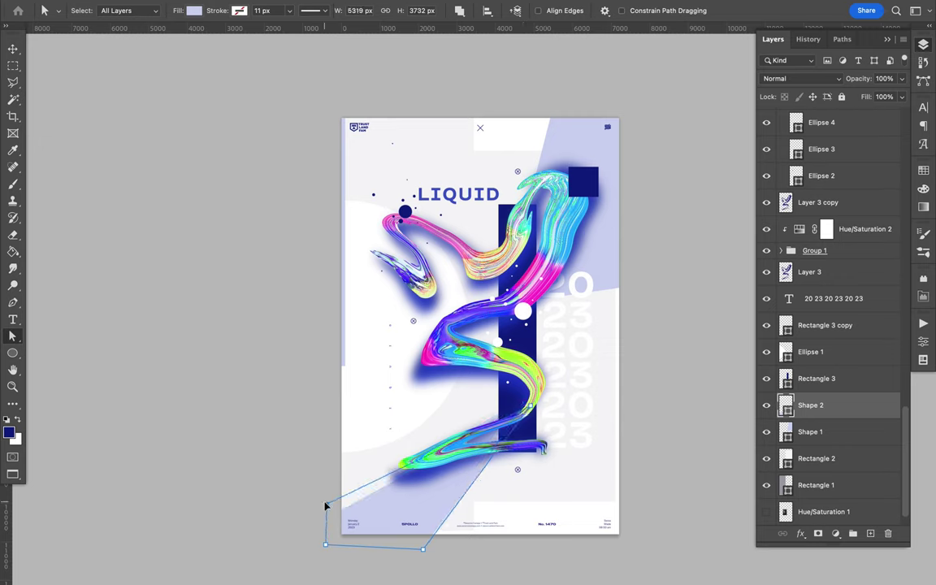
{"action": "key", "text": "v"}
{"action": "left_click", "coordinate": [617, 318]}
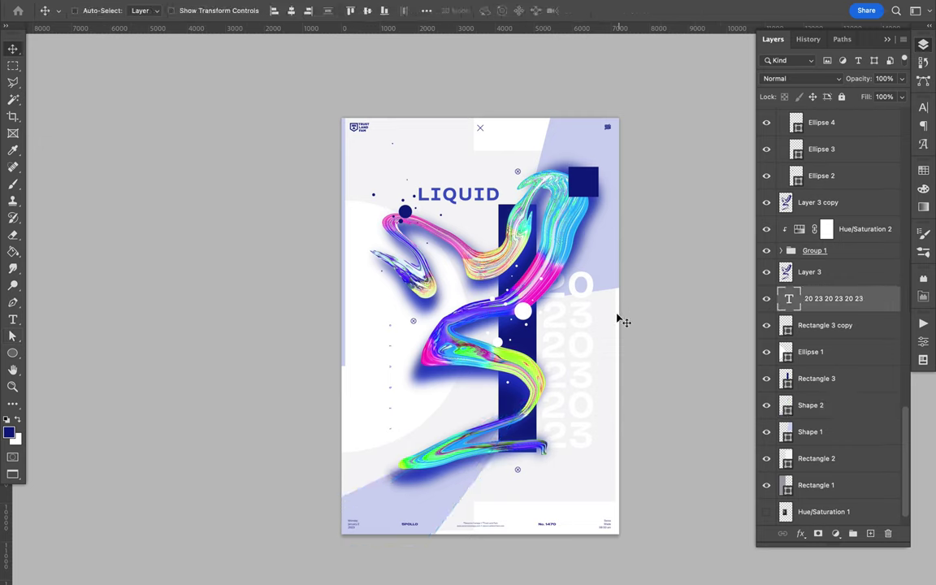
{"action": "left_click", "coordinate": [815, 378]}
{"action": "key", "text": "ctrl+t"}
Step: Widen the navy bar behind the 2023 numerals and duplicate the large white circle into place
{"action": "left_click_drag", "start_coordinate": [536, 327], "coordinate": [567, 325]}
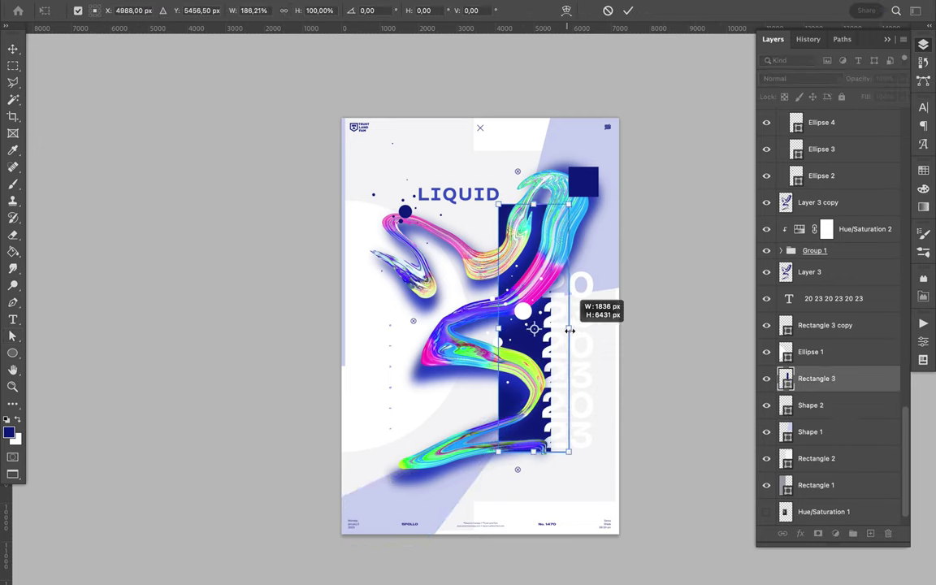
{"action": "key", "text": "Return"}
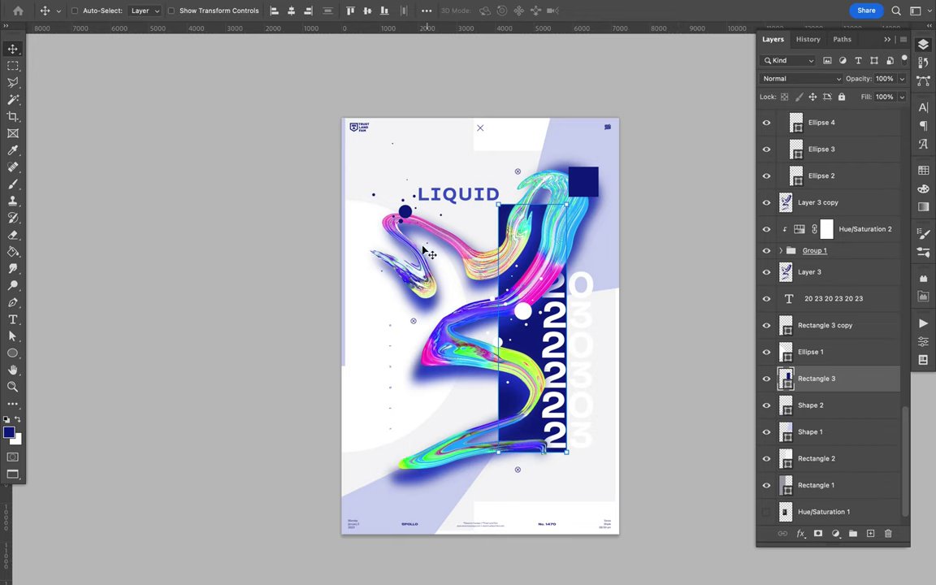
{"action": "left_click", "coordinate": [359, 313], "text": "ctrl"}
{"action": "key", "text": "ctrl+j"}
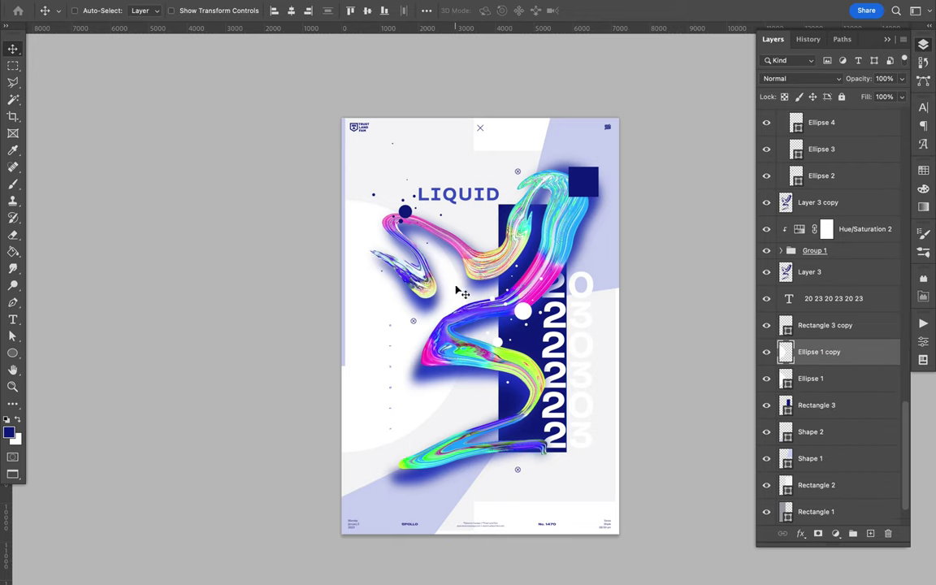
{"action": "left_click_drag", "start_coordinate": [462, 293], "coordinate": [430, 244]}
Step: Merge the selected swirl layers into a stamped copy, keeping Group 1's order
{"action": "left_click", "coordinate": [455, 353], "text": "ctrl"}
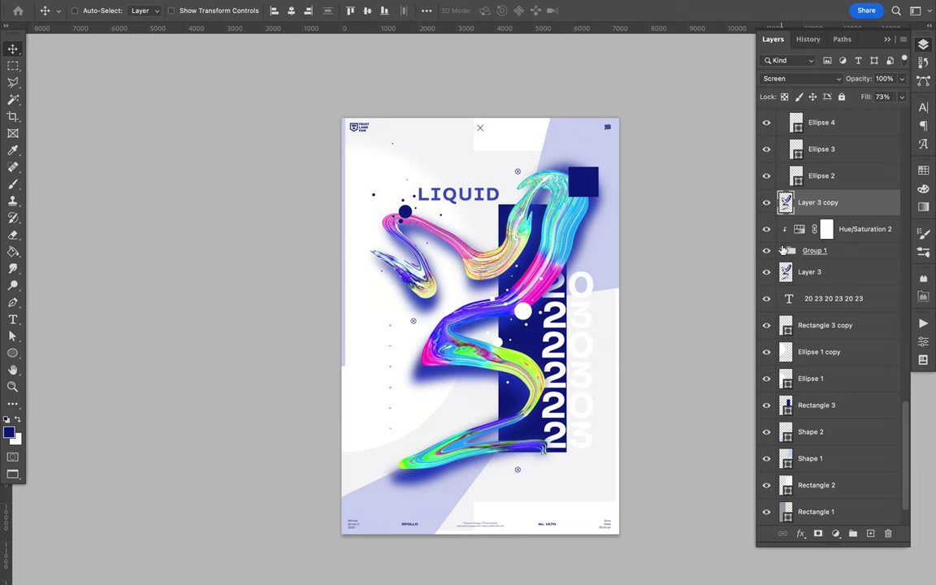
{"action": "left_click_drag", "start_coordinate": [785, 249], "coordinate": [839, 203]}
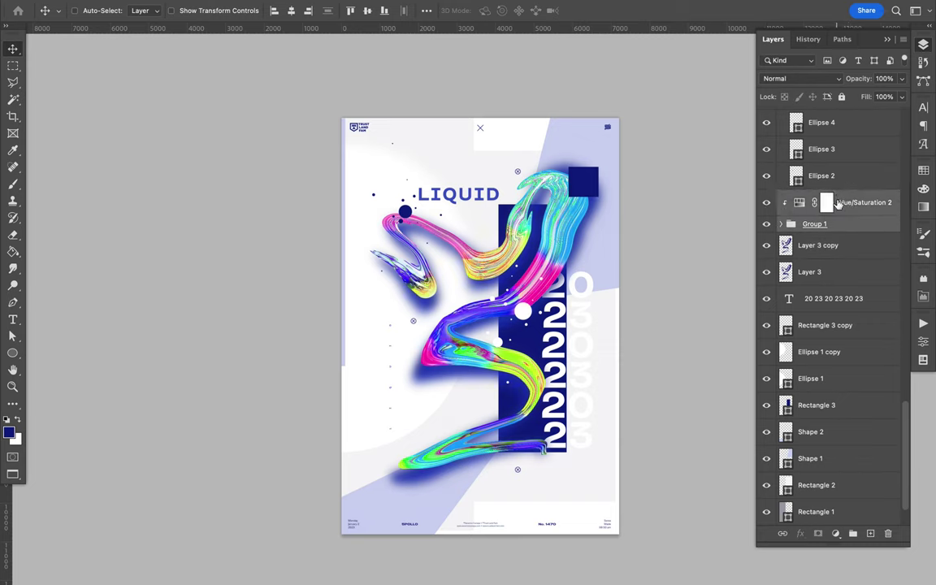
{"action": "key", "text": "ctrl+z"}
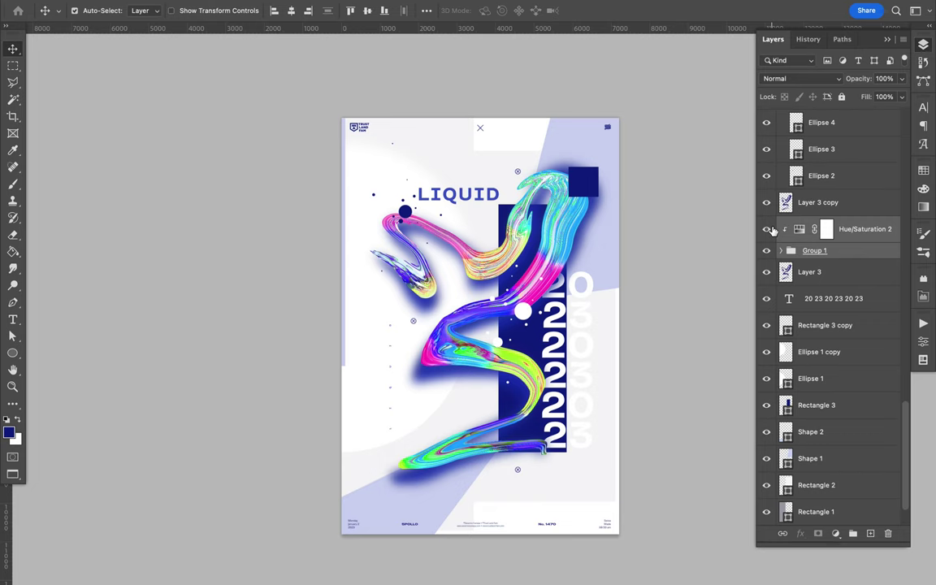
{"action": "left_click_drag", "start_coordinate": [772, 231], "coordinate": [817, 195]}
{"action": "key", "text": "ctrl+e"}
Step: Copy a small elliptical circle of the iridescent swirl onto its own layer
{"action": "key", "text": "u"}
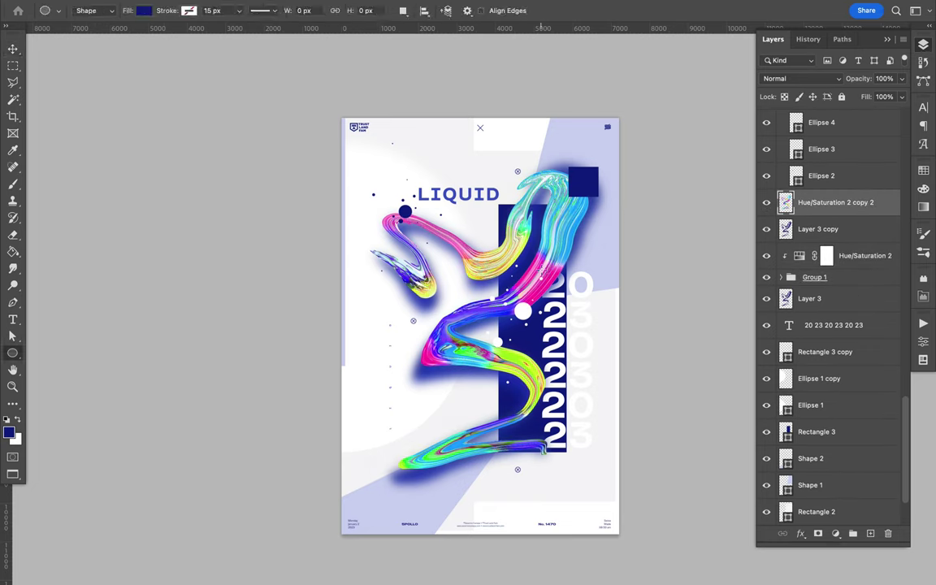
{"action": "left_click", "coordinate": [12, 65]}
{"action": "left_click", "coordinate": [65, 72]}
{"action": "mouse_move", "coordinate": [516, 265]}
{"action": "left_mouse_down"}
{"action": "mouse_move", "coordinate": [532, 280]}
{"action": "mouse_move", "coordinate": [536, 311]}
{"action": "mouse_move", "coordinate": [345, 335]}
{"action": "mouse_move", "coordinate": [615, 336]}
{"action": "left_mouse_up"}
{"action": "key", "text": "ctrl+j"}
Step: Transform and align the swirl circles at the poster's left and right edges
{"action": "key", "text": "v"}
{"action": "key", "text": "ctrl+t"}
{"action": "key", "text": "ctrl+plus"}
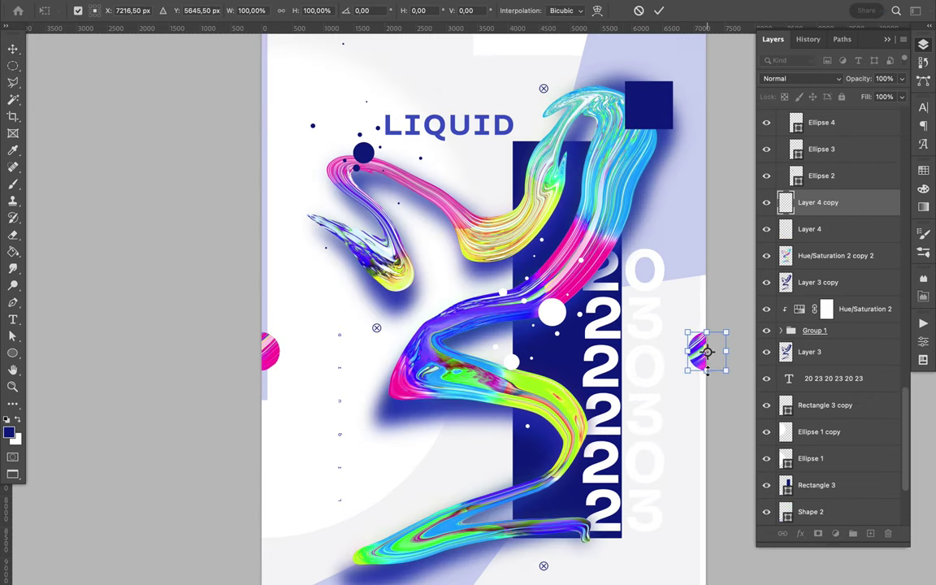
{"action": "key", "text": "Return"}
{"action": "key", "text": "alt+bracketleft"}
{"action": "key", "text": "ctrl+t"}
{"action": "key", "text": "Return"}
{"action": "key", "text": "ctrl+0"}
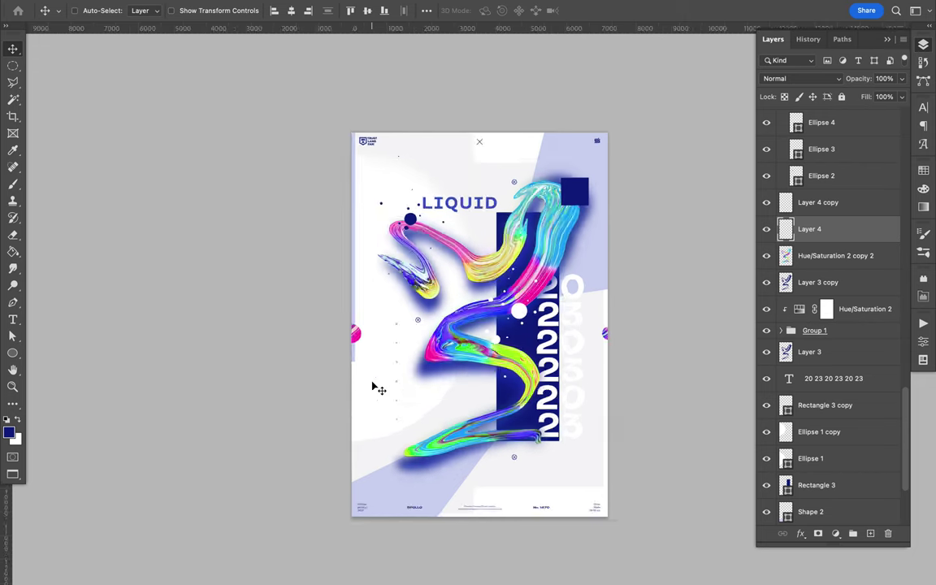
Step: Copy a thin rectangular strip of the swirl and move it to the poster edge
{"action": "key", "text": "m"}
{"action": "left_click_drag", "start_coordinate": [545, 280], "coordinate": [564, 199]}
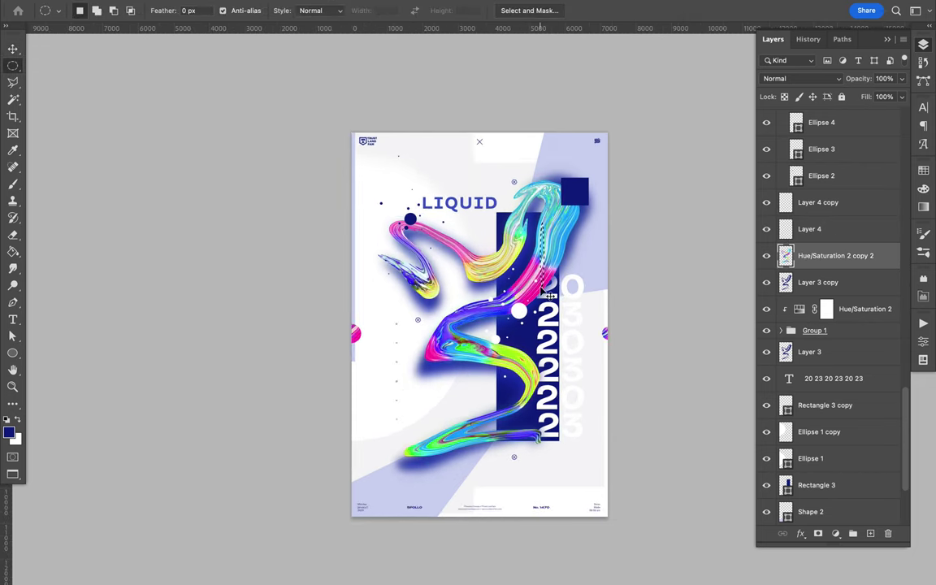
{"action": "key", "text": "ctrl+j"}
{"action": "key", "text": "ctrl+z"}
{"action": "key", "text": "m"}
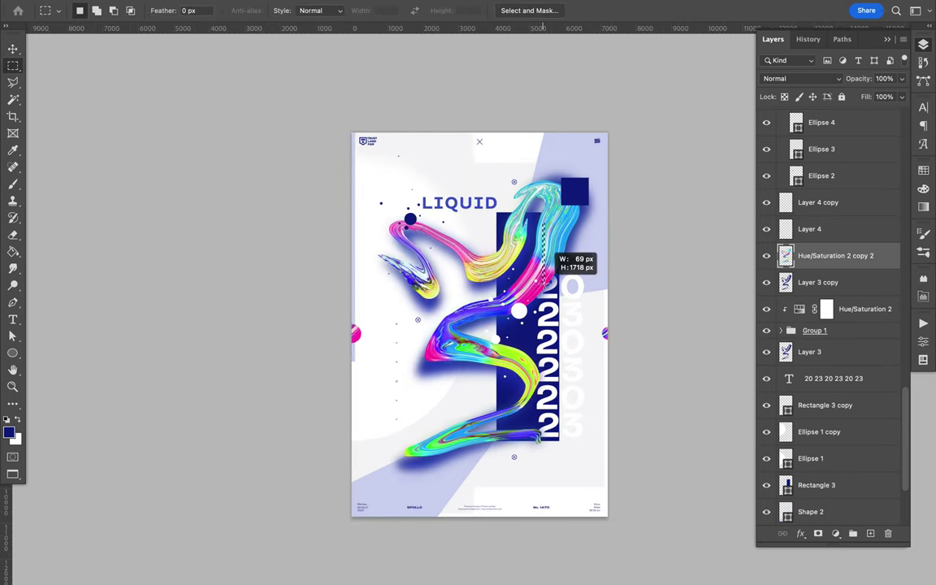
{"action": "key", "text": "ctrl+j"}
{"action": "key", "text": "v"}
{"action": "left_click_drag", "start_coordinate": [559, 296], "coordinate": [351, 494]}
Step: Copy another thin strip of the swirl stroke to a new layer
{"action": "key", "text": "m"}
{"action": "mouse_move", "coordinate": [446, 341]}
{"action": "left_mouse_down"}
{"action": "mouse_move", "coordinate": [491, 337]}
{"action": "mouse_move", "coordinate": [576, 132]}
{"action": "left_mouse_up"}
{"action": "key", "text": "ctrl+j"}
{"action": "key", "text": "v"}
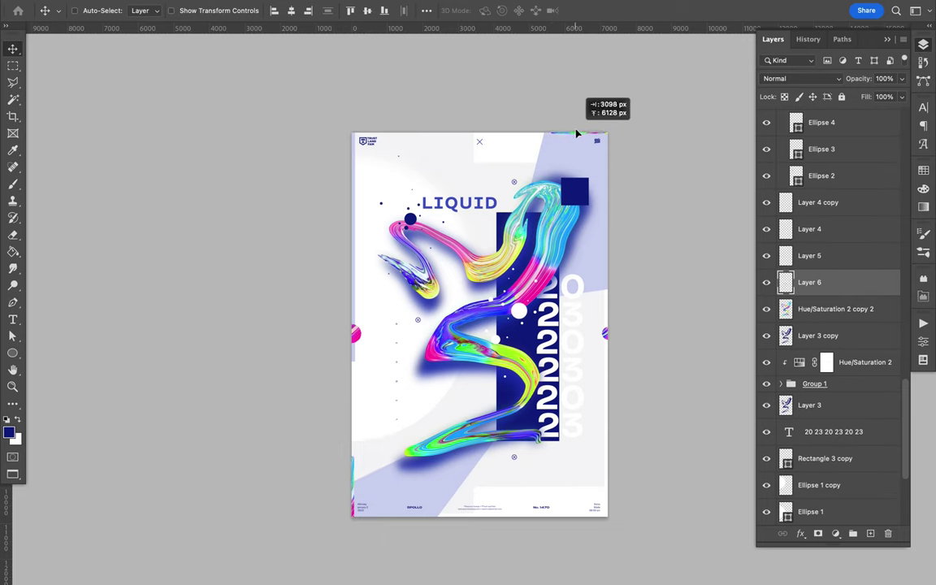
Step: Draw a pale lavender triangle shape behind the LIQUID title
{"action": "key", "text": "p"}
{"action": "left_click", "coordinate": [430, 160]}
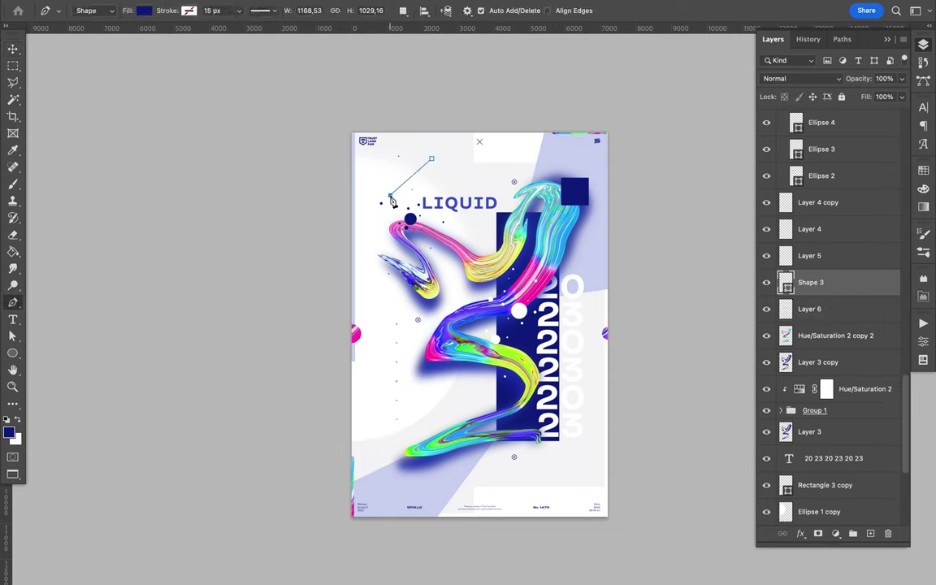
{"action": "left_click", "coordinate": [475, 240]}
{"action": "left_click", "coordinate": [391, 195]}
{"action": "left_click", "coordinate": [431, 160]}
{"action": "left_click", "coordinate": [193, 10]}
{"action": "key", "text": "v"}
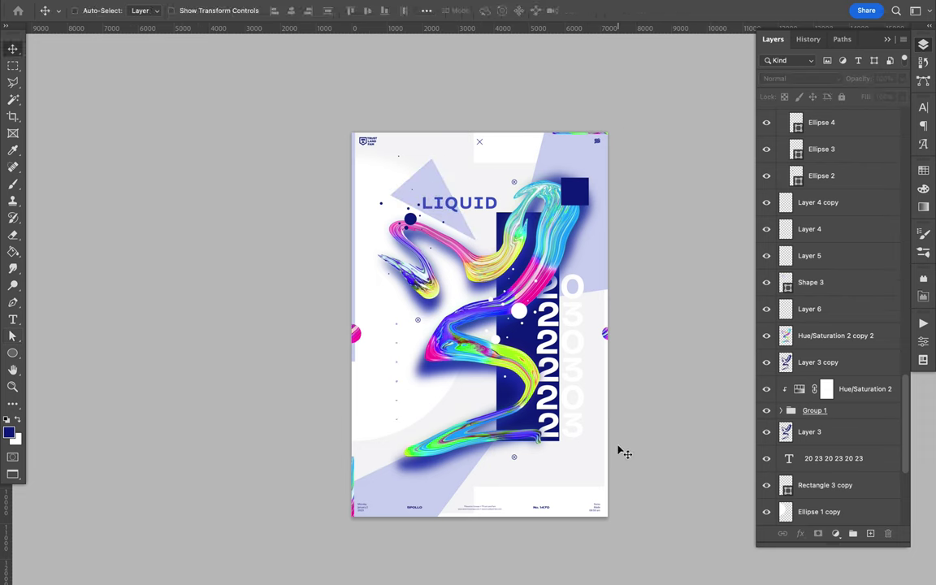